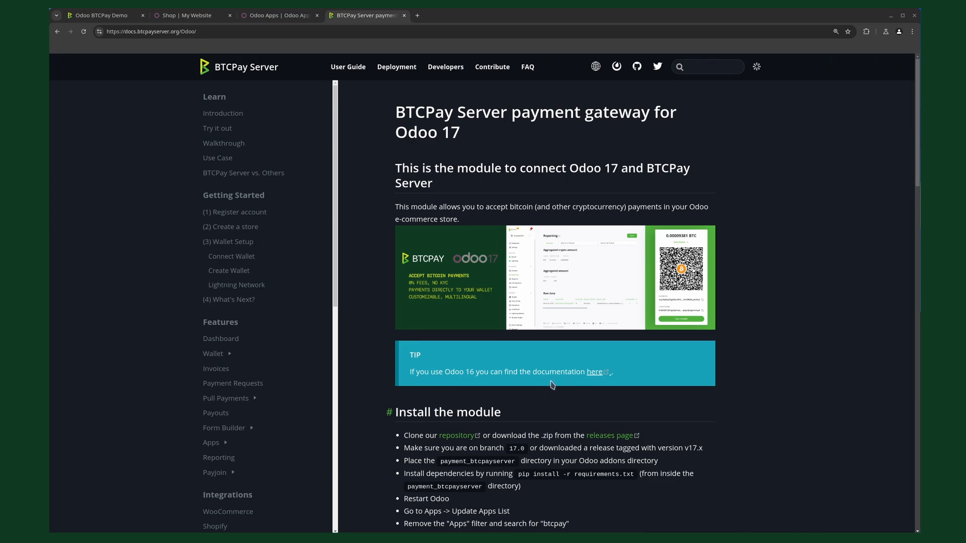
Search the Odoo Apps store for "btcpay" and open the Payment Provider: BTCPay Server module page.
click(279, 16)
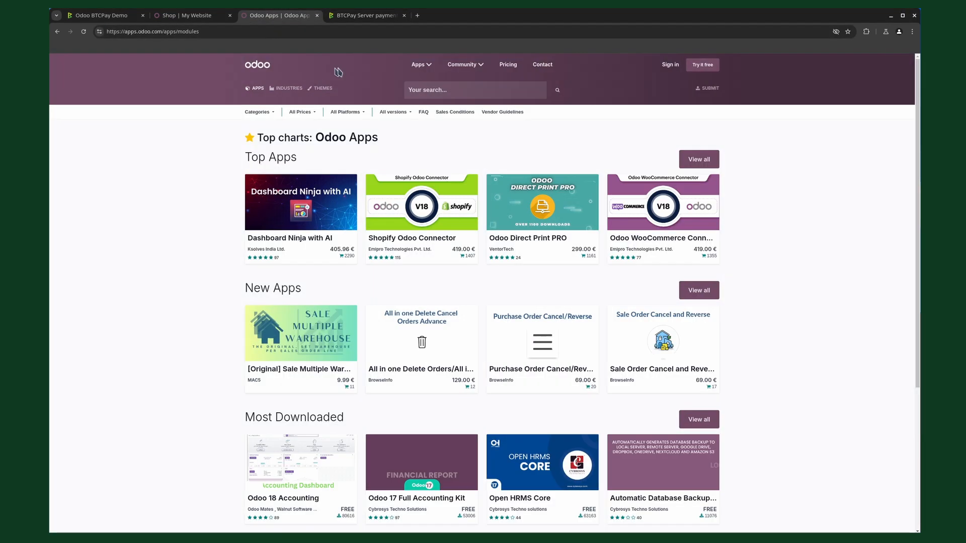
click(452, 95)
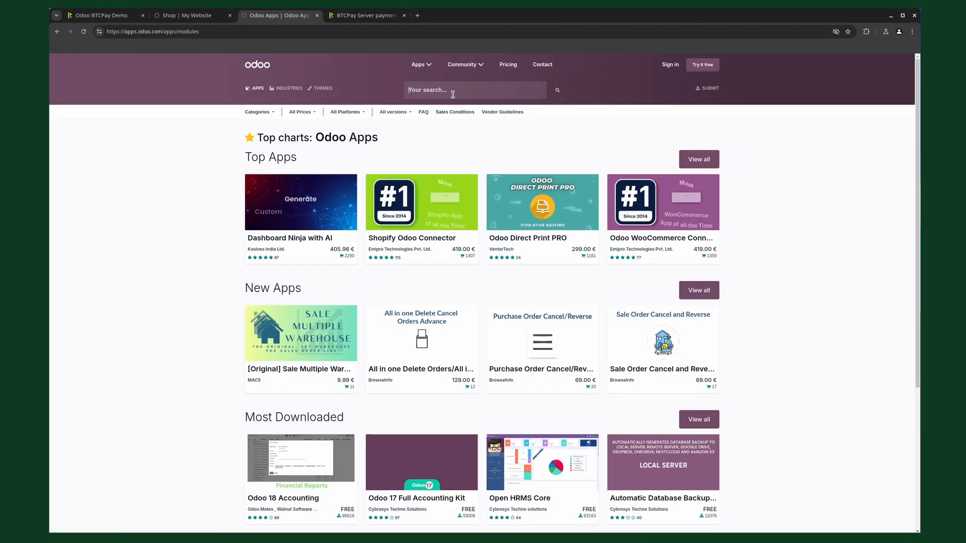
text(btcpay)
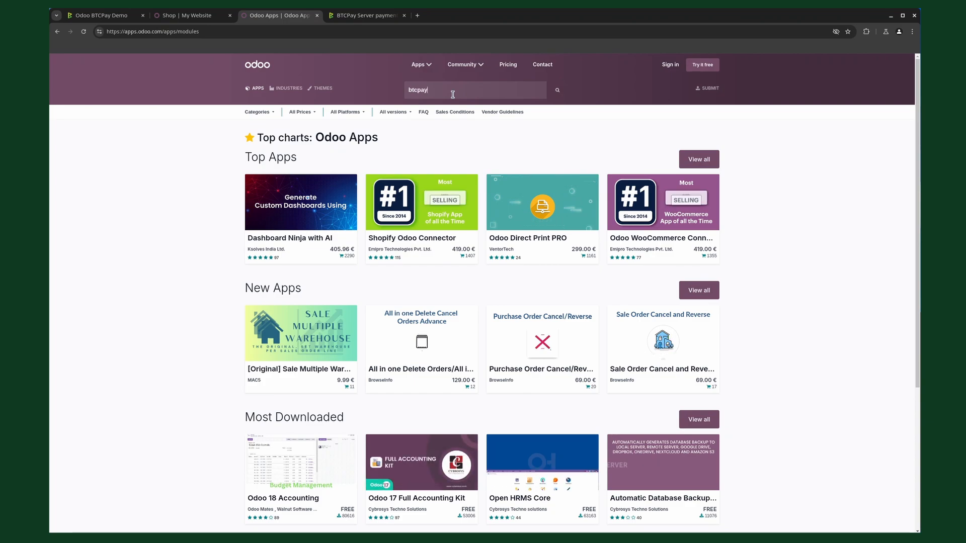
key(Return)
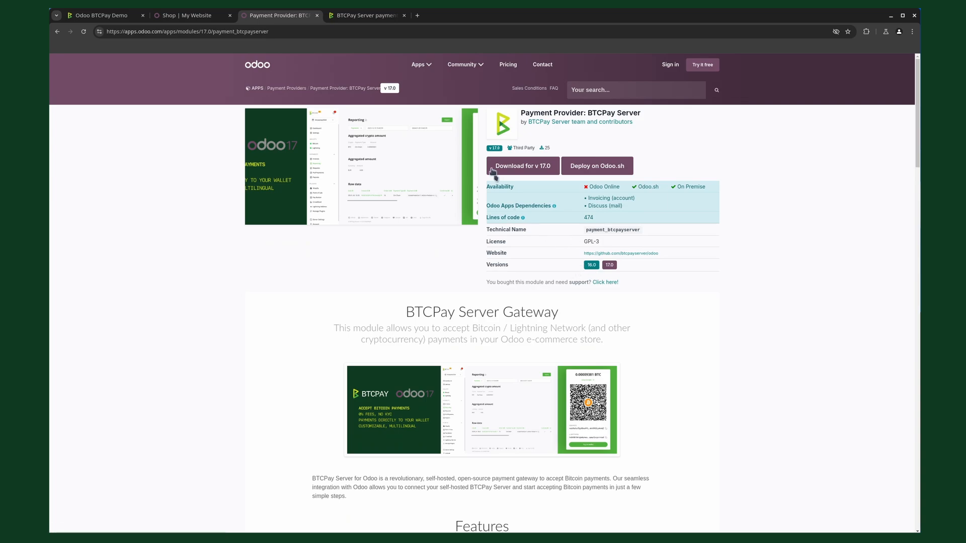
Open the GitHub releases page linked from the BTCPay Odoo documentation and copy the link address of the v17.0.2.0 zip source code.
click(377, 15)
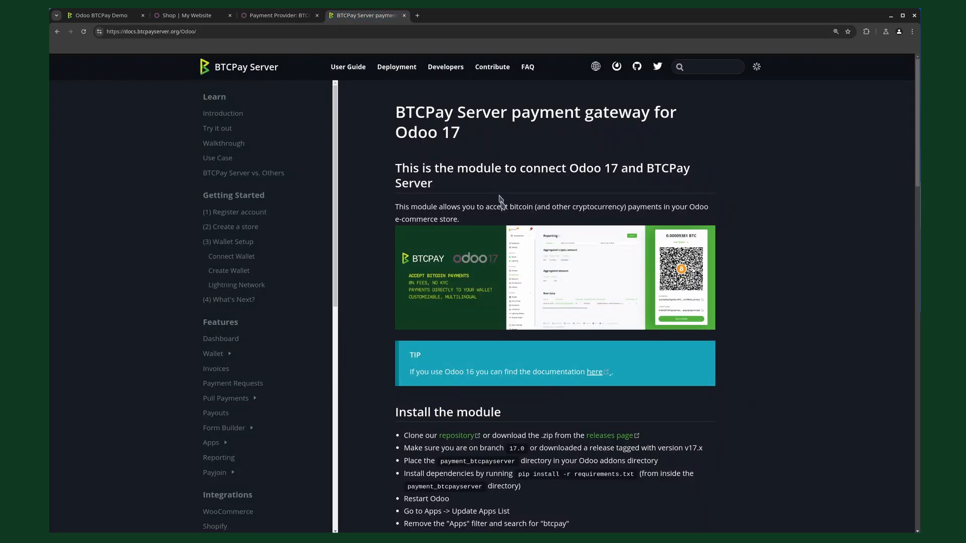
click(617, 436)
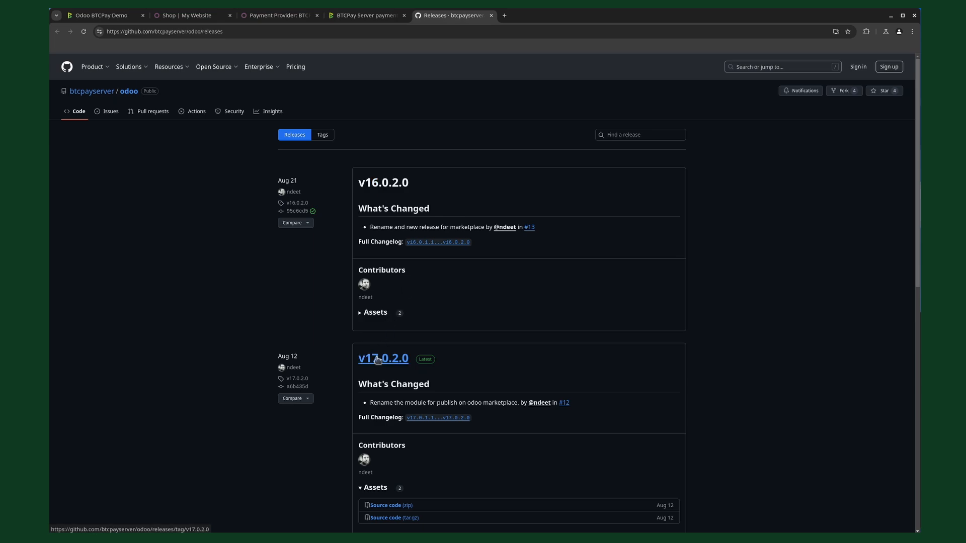
right_click(391, 505)
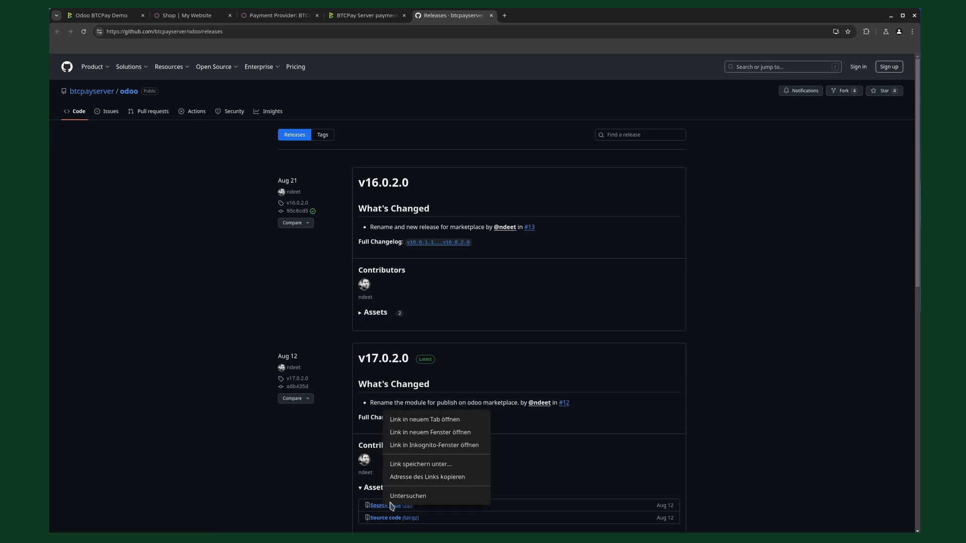
click(427, 478)
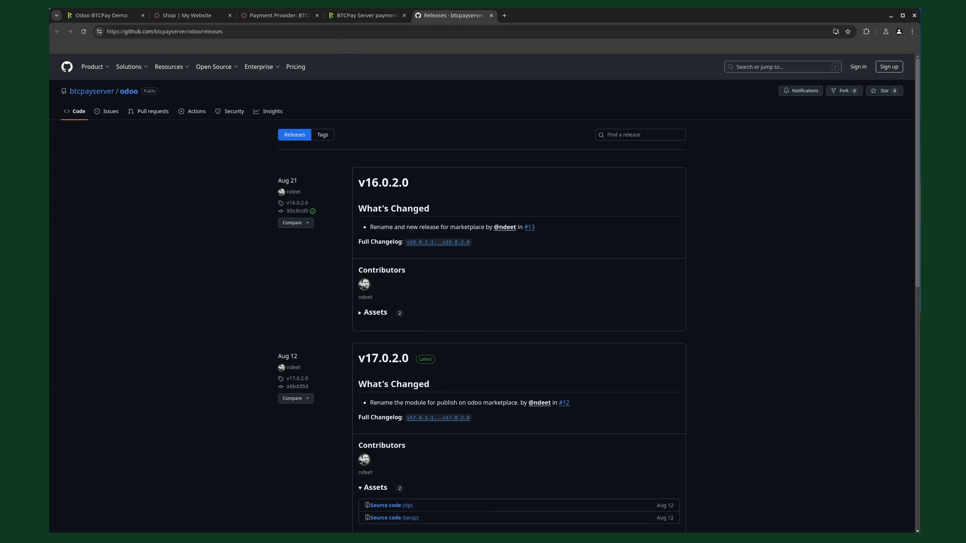
key(alt+Tab)
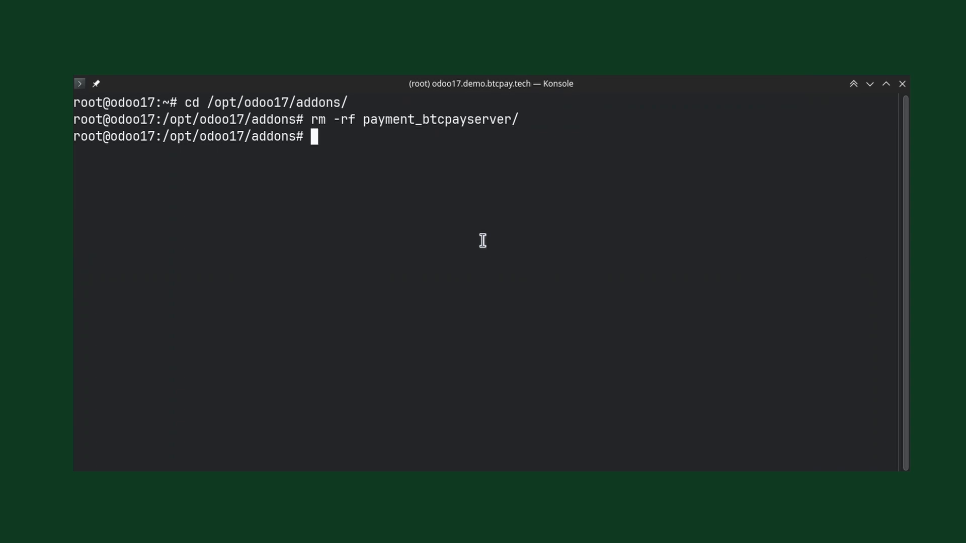
text(ls)
key(Return)
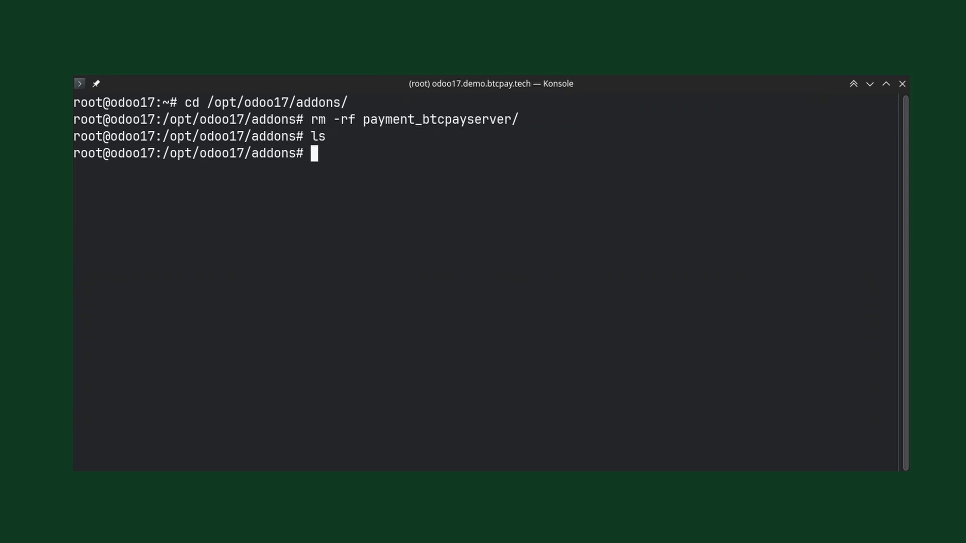
text(wget)
text(https://github.com/btcpayserver/odoo/archive/refs/tags/v17.0.2.0.zip)
key(Return)
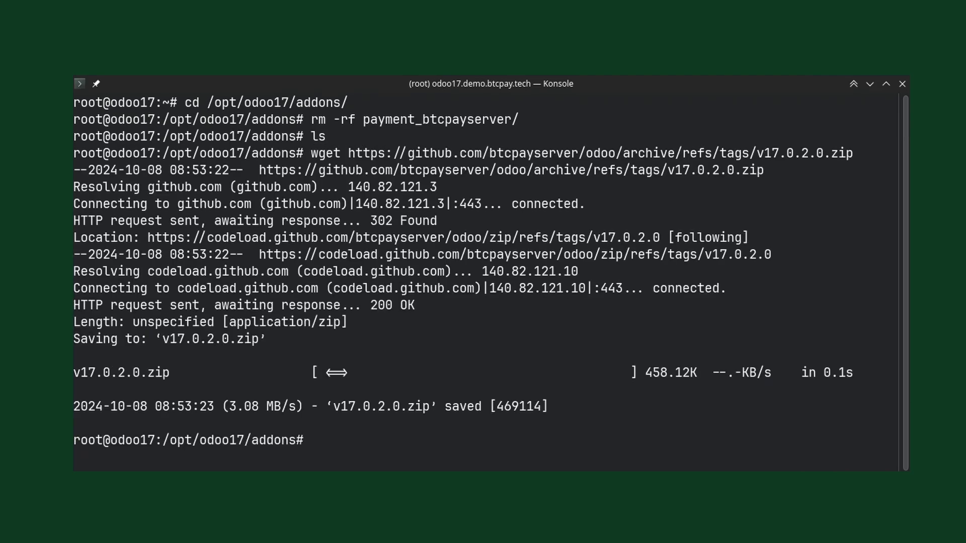
Unzip v17.0.2.0.zip in the addons directory and list the extracted odoo-17.0.2.0 folder with ls -lah.
text(un)
key(BackSpace)
text(nzip v1)
key(Tab)
key(Return)
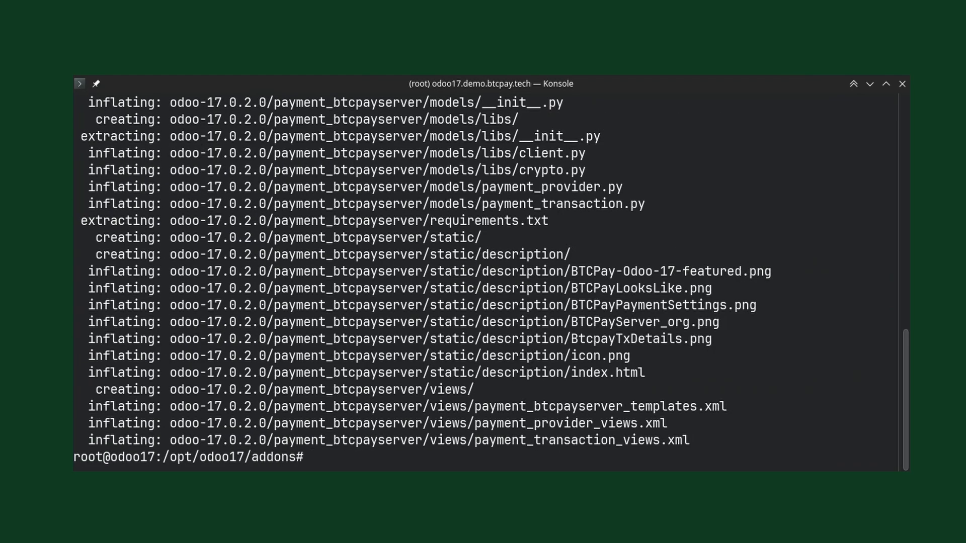
text(ls -lah odoo)
key(Tab)
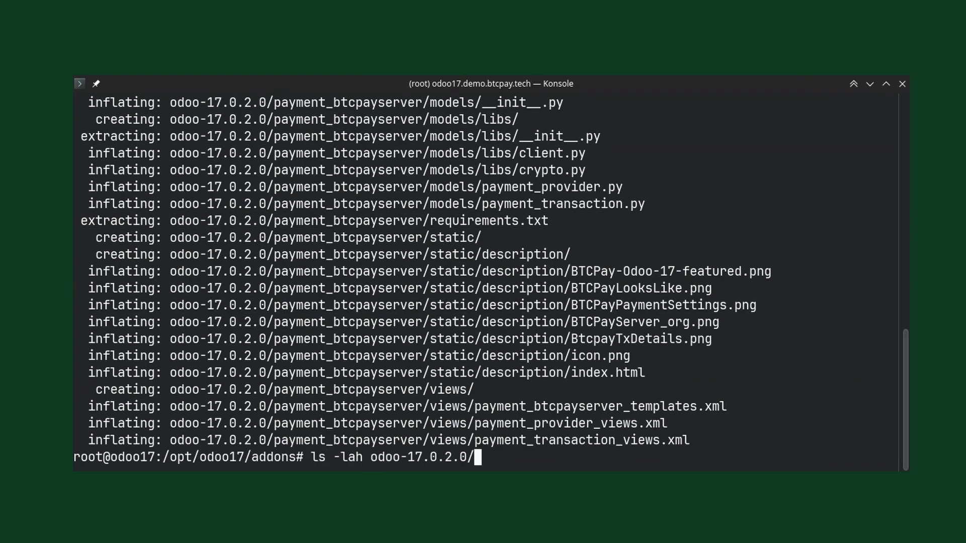
key(Return)
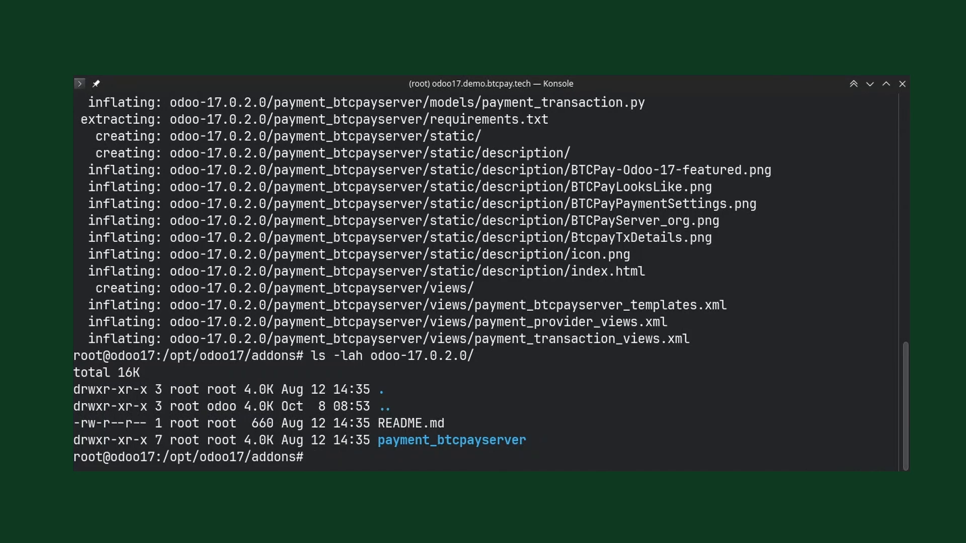
Move payment_btcpayserver from odoo-17.0.2.0 into the current addons directory and list that directory's contents in detail.
text(mv )
text(od)
key(Tab)
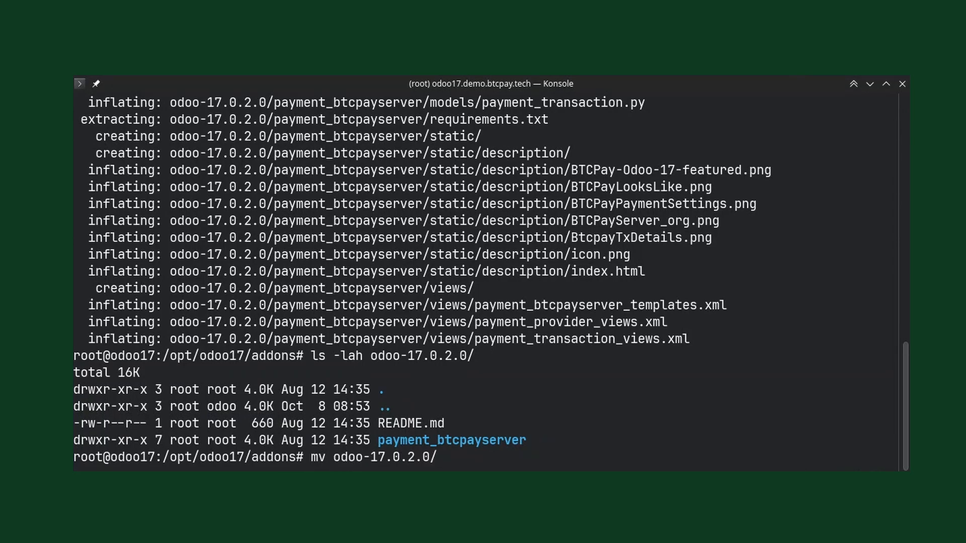
text(pa)
key(Tab)
text(.)
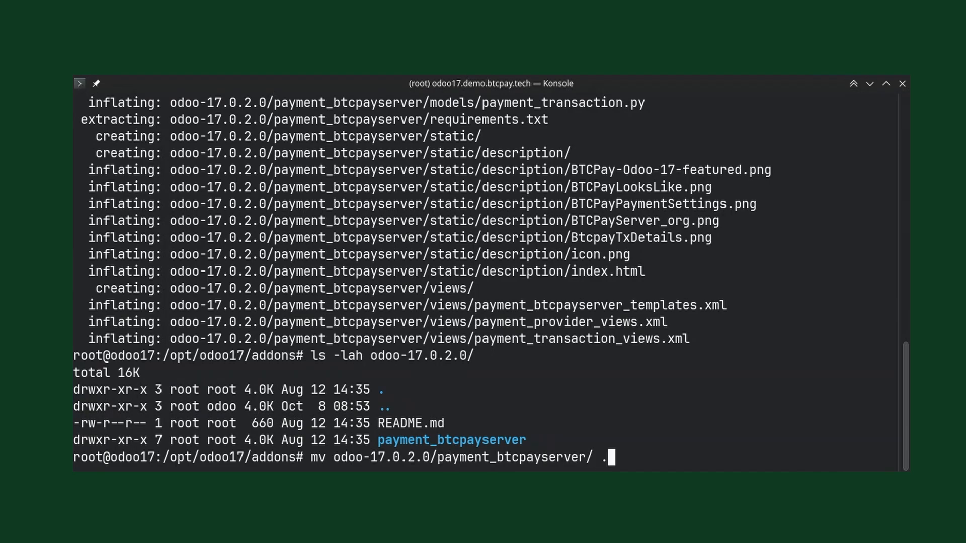
key(Return)
text(ls -lah)
key(Return)
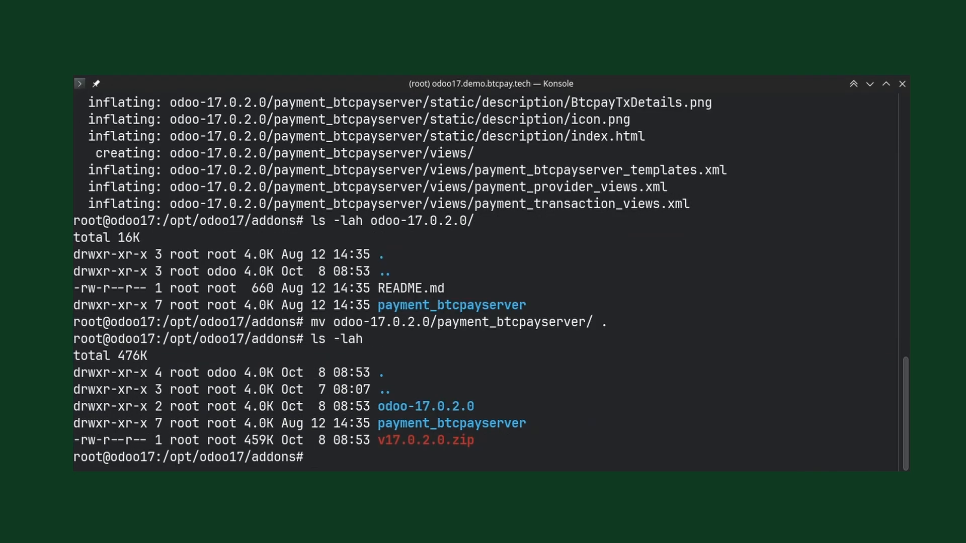
Delete the v17.0.2.0.zip archive and the leftover odoo-17.0.2.0 folder from the addons directory.
text(rm v1)
key(Tab)
key(Return)
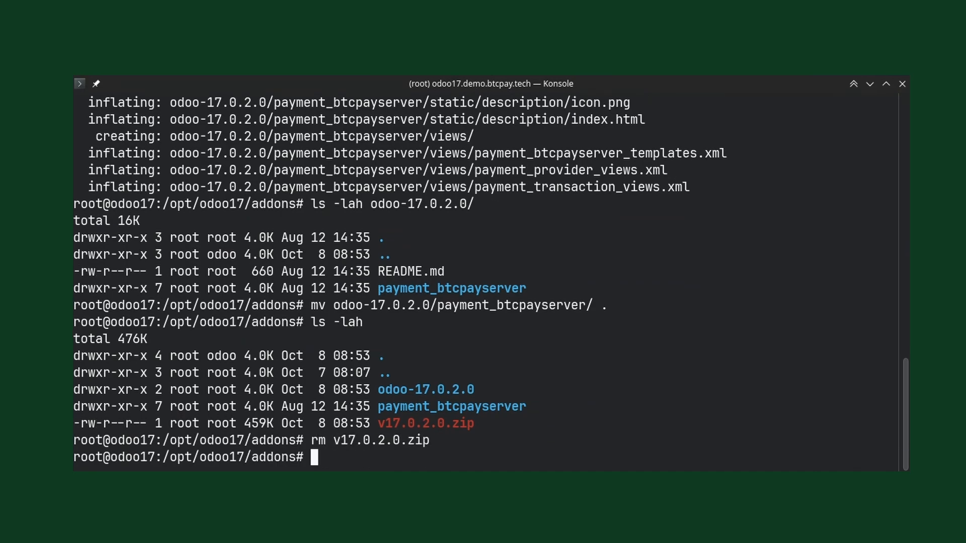
text(rm -rf odo)
key(Tab)
key(Return)
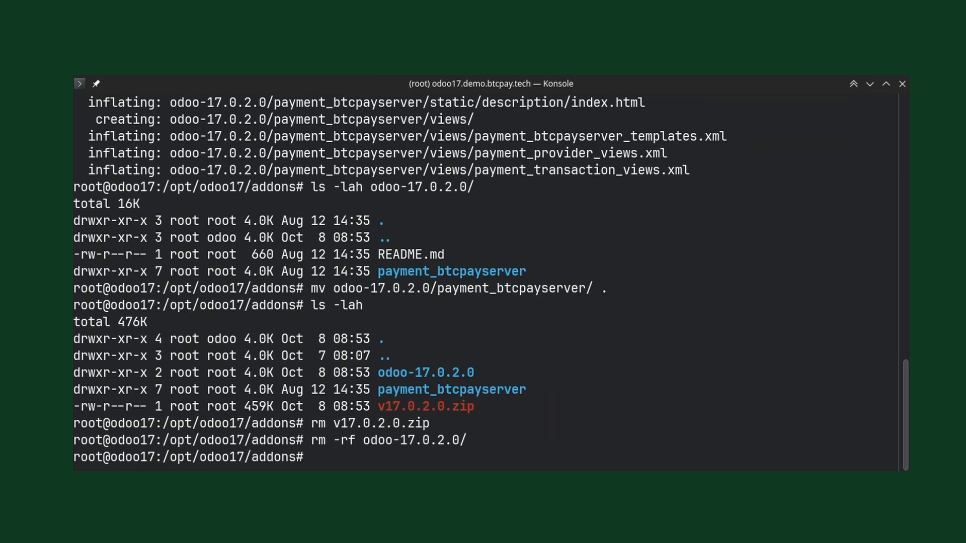
Change the ownership of payment_btcpayserver recursively to root:odoo with chown -R.
text(chown -R root)
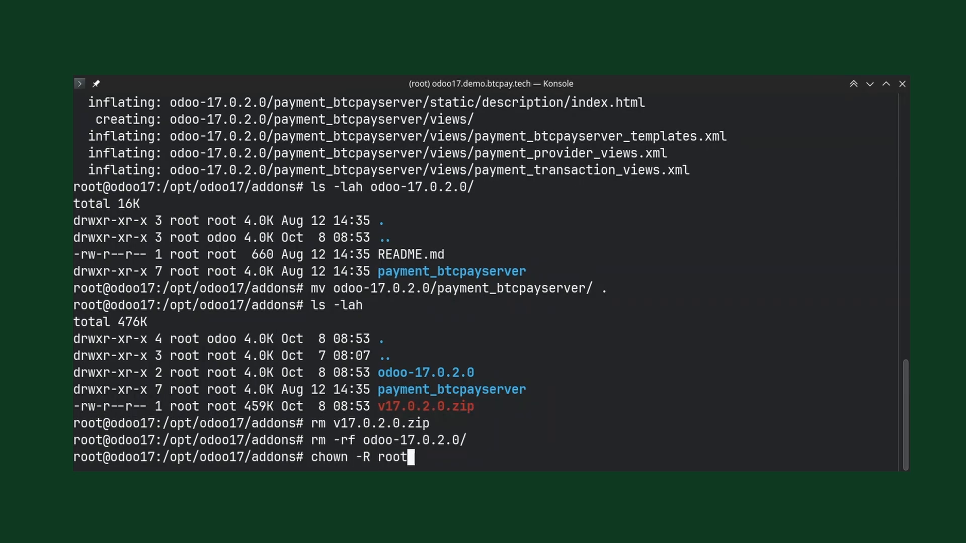
text(:odoo)
text( pay)
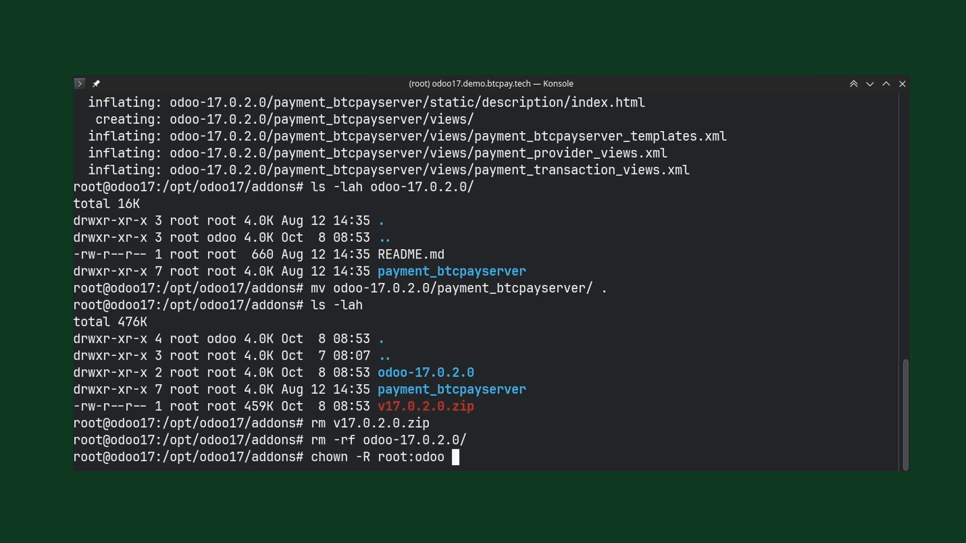
key(Tab)
key(Return)
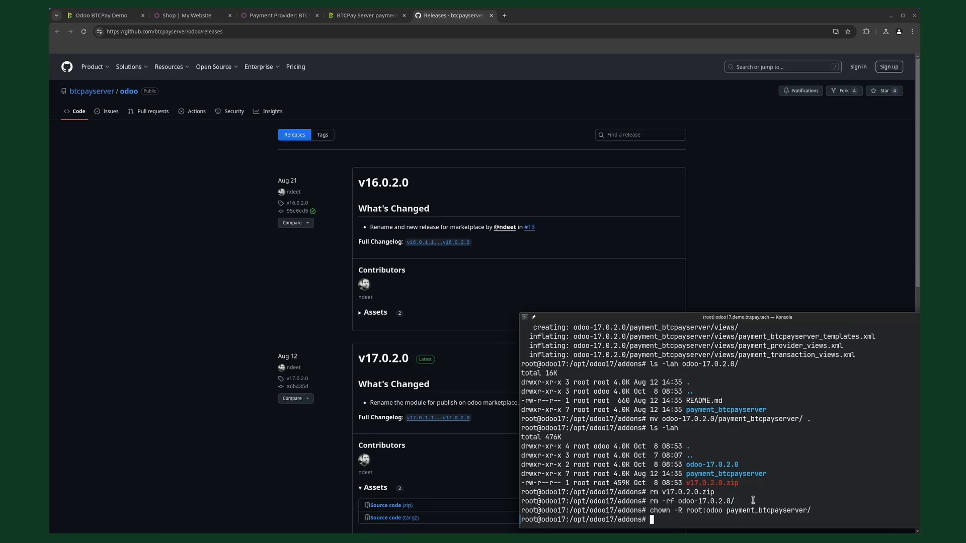
Copy the command "pip install -r requirements.txt" from the module installation instructions in the BTCPay Odoo documentation.
click(367, 15)
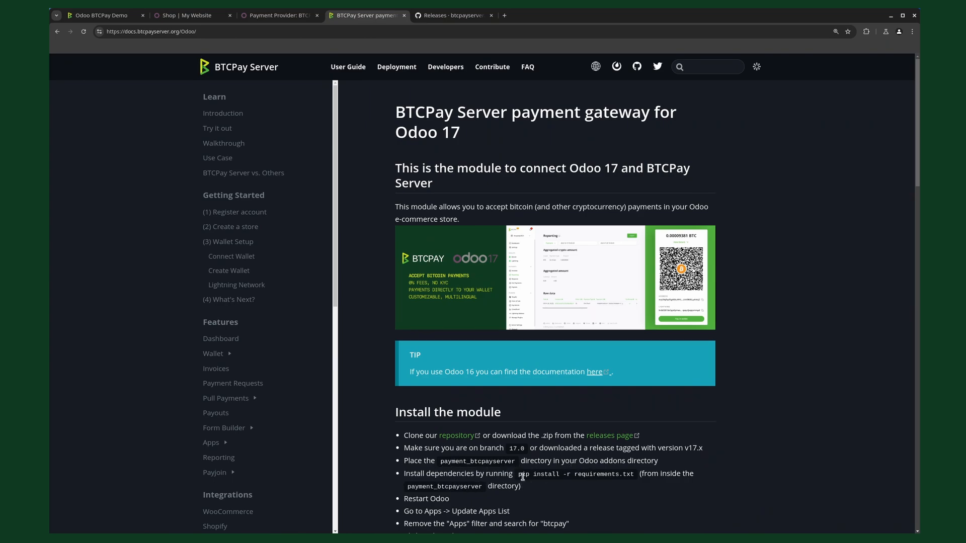
drag(518, 474, 638, 483)
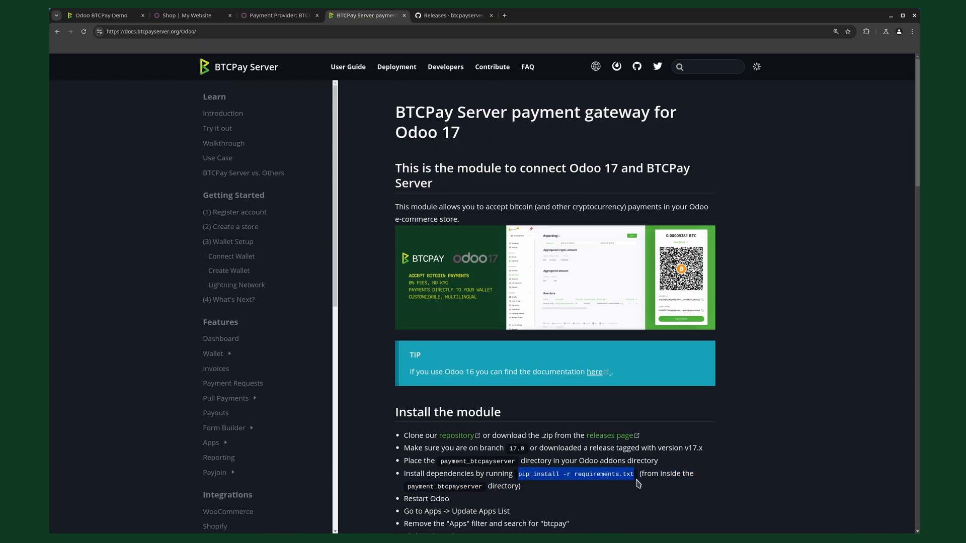
right_click(609, 473)
click(629, 482)
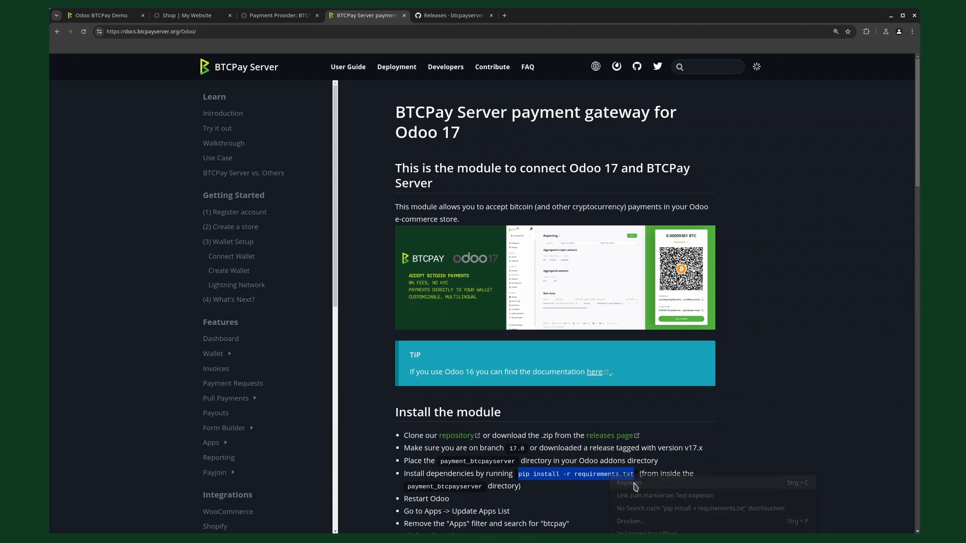
Switch to the Konsole terminal, enter the payment_btcpayserver directory, and run pip install -r requirements.txt there.
key(alt+Tab)
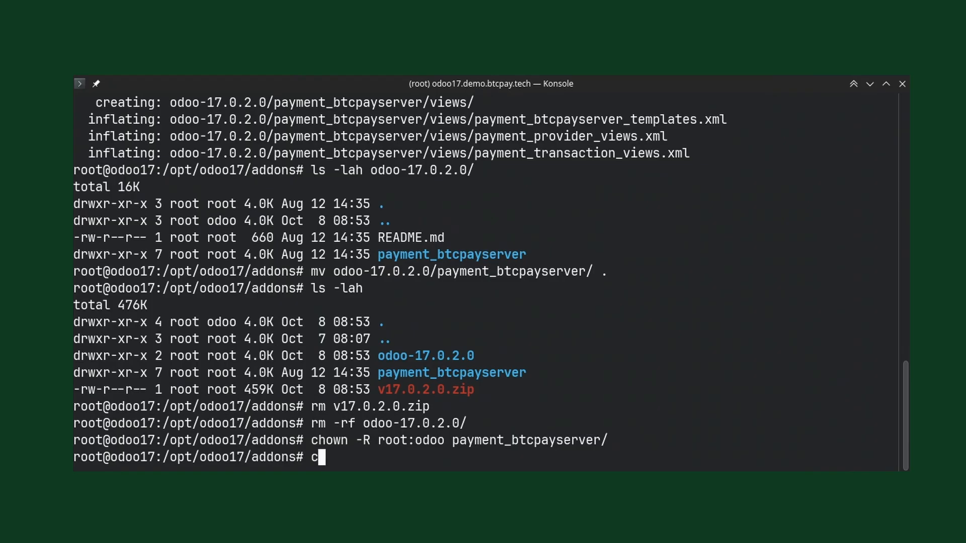
text(pay)
key(Tab)
key(Return)
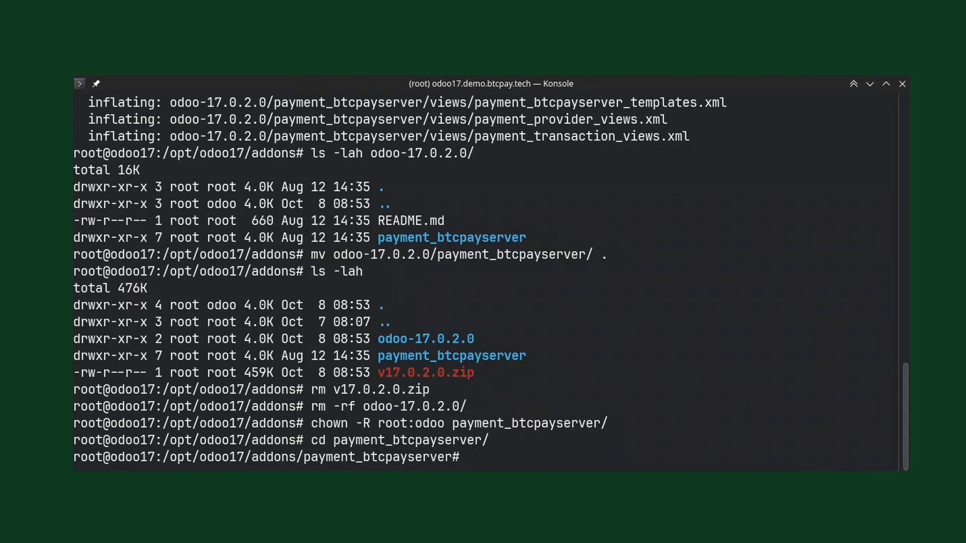
key(ctrl+shift+v)
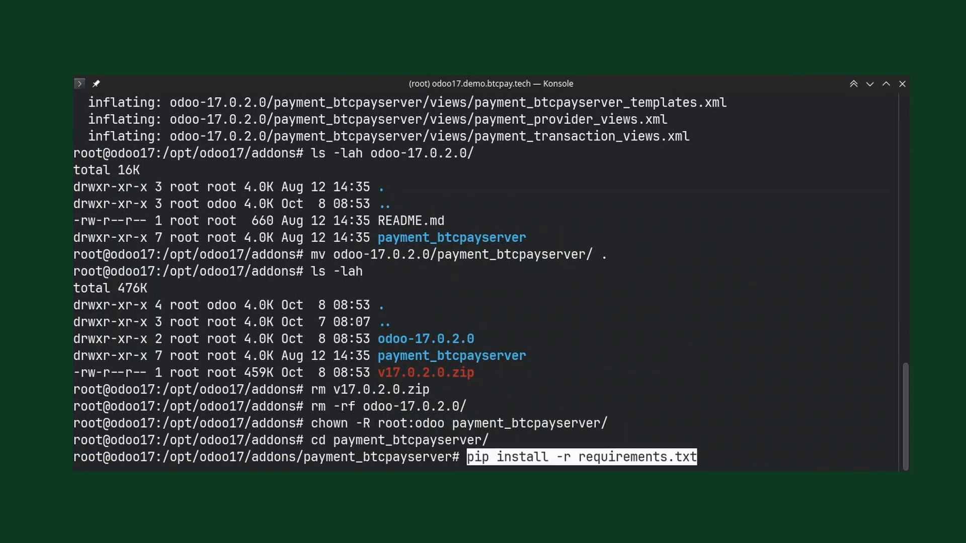
key(Return)
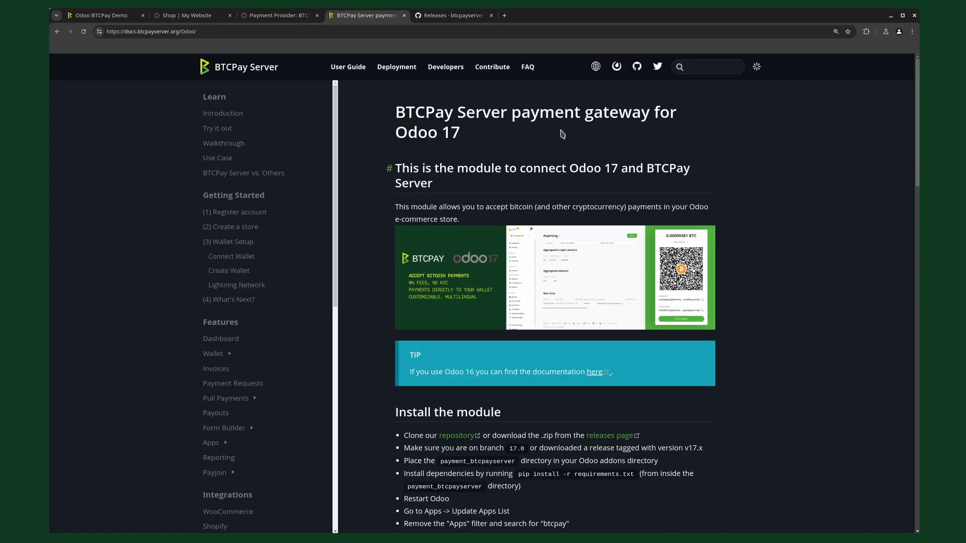
Switch to the Odoo shop in the browser, open the Website application, and look through its configuration options.
click(188, 17)
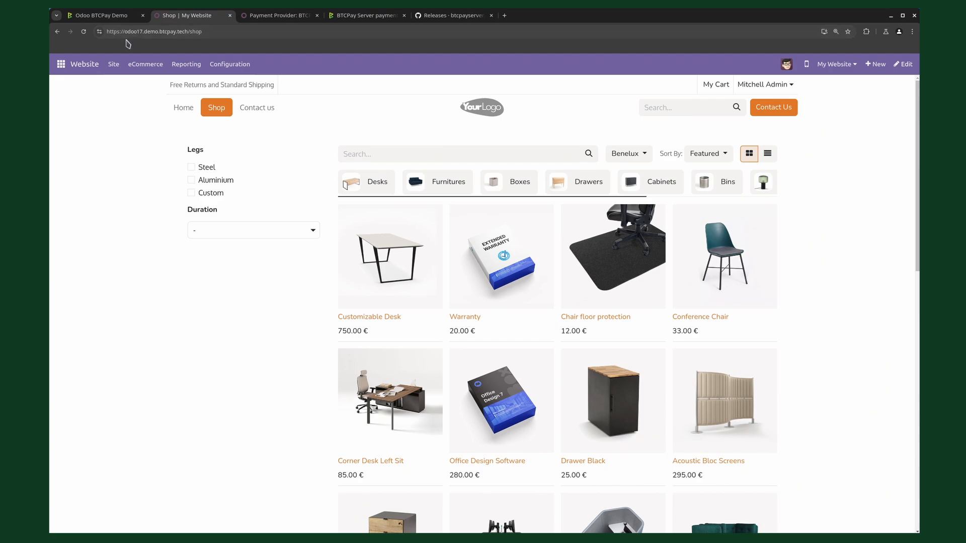
click(62, 64)
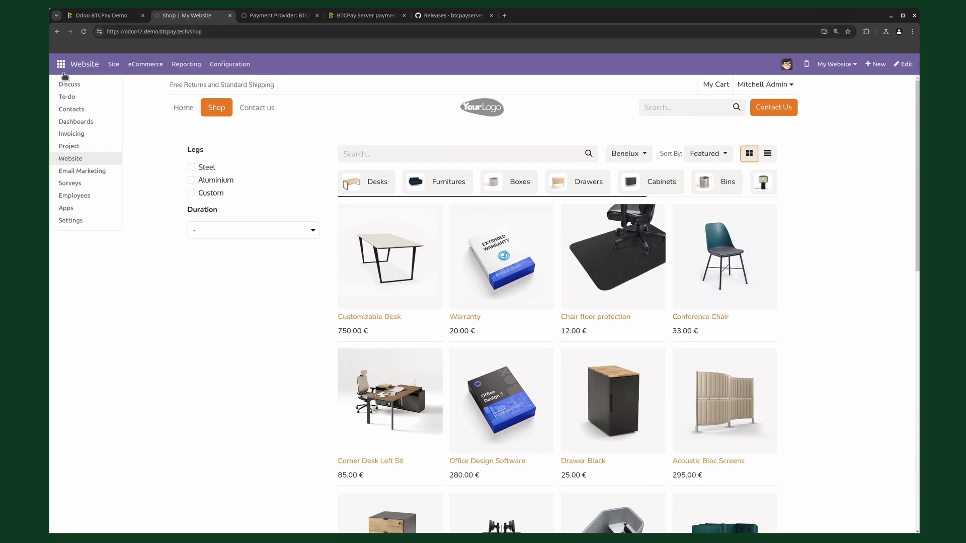
click(71, 167)
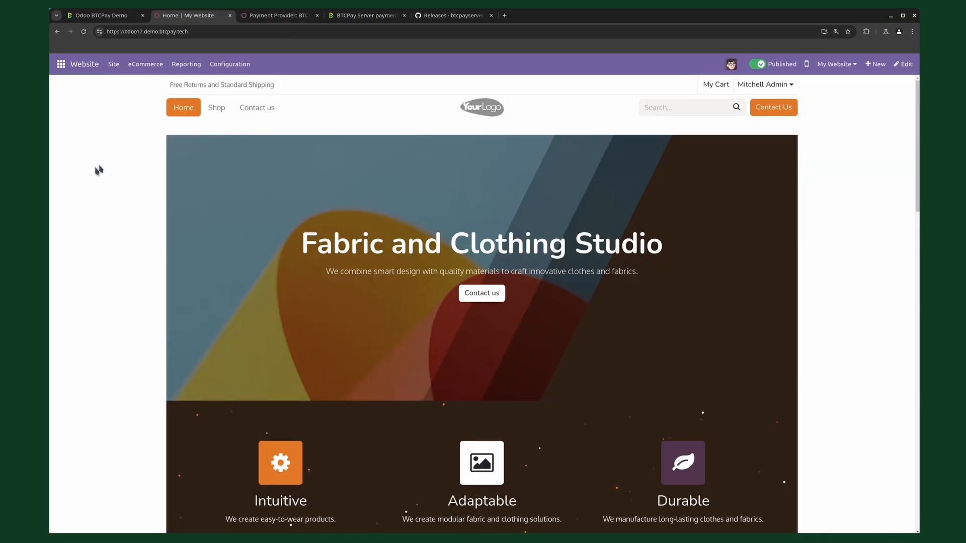
click(233, 67)
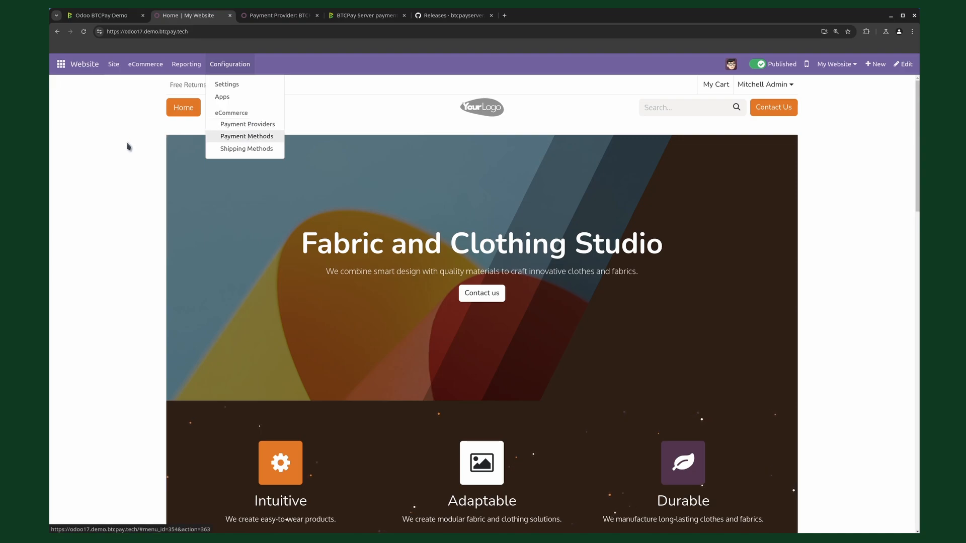
click(141, 129)
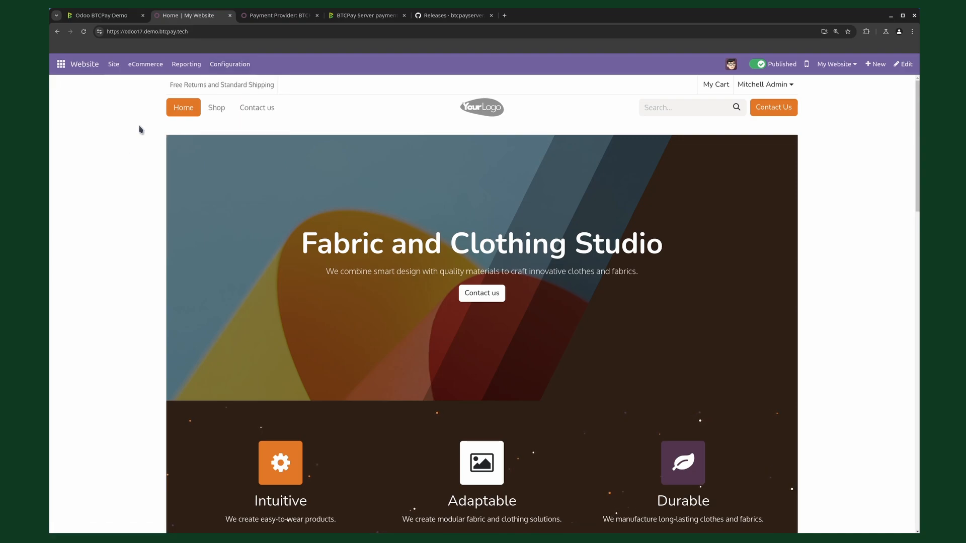
Open the Apps list, remove the Apps filter, search for "btcpay", and activate the Payment Provider: BTCPay Server module.
click(67, 64)
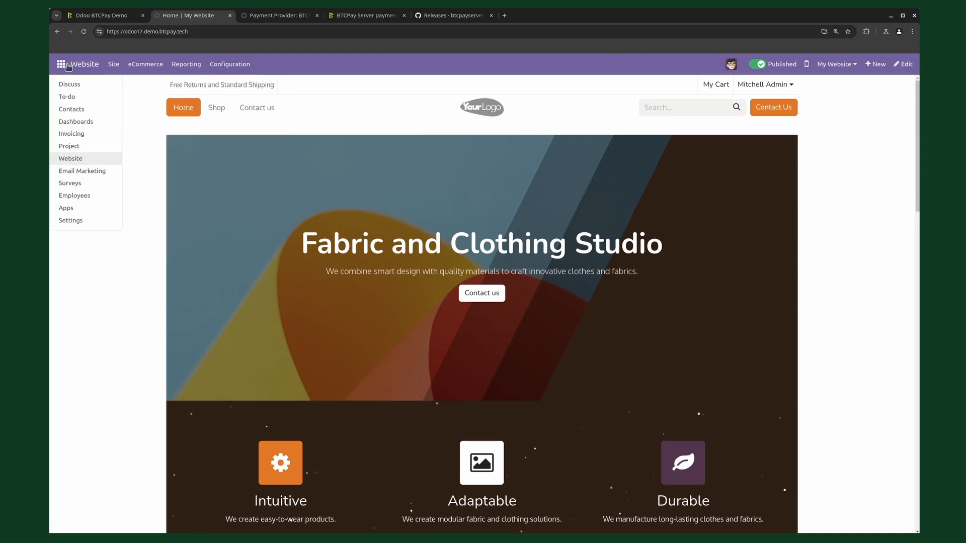
click(68, 209)
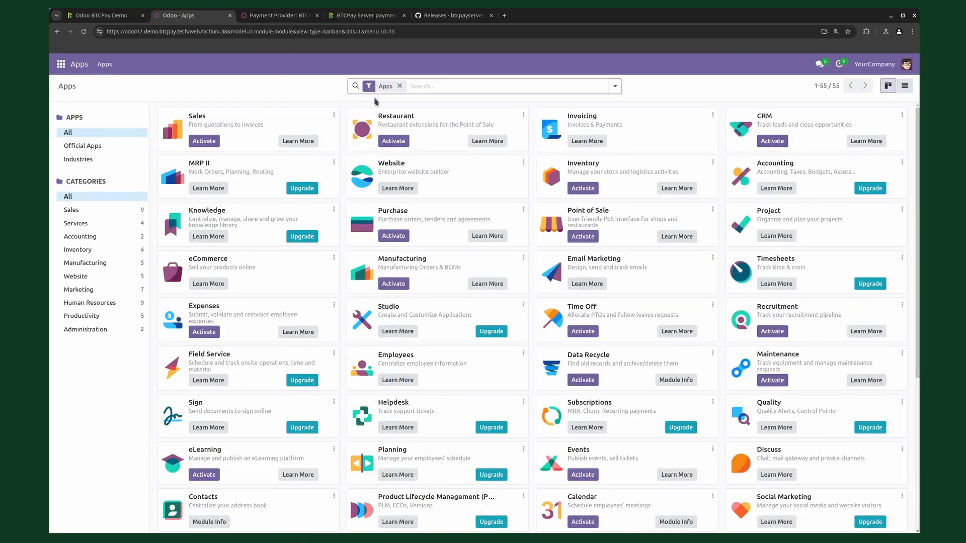
click(400, 86)
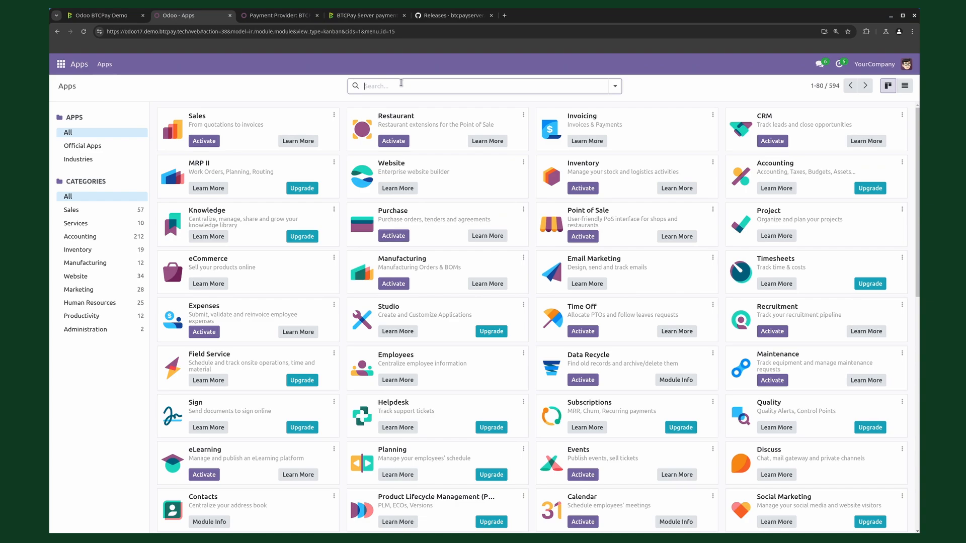
text(btcpay)
key(Return)
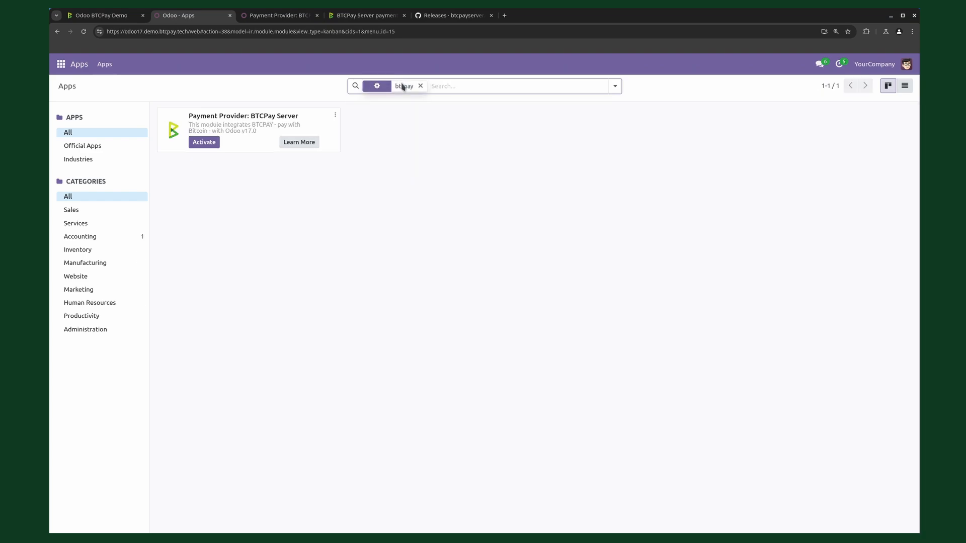
click(204, 143)
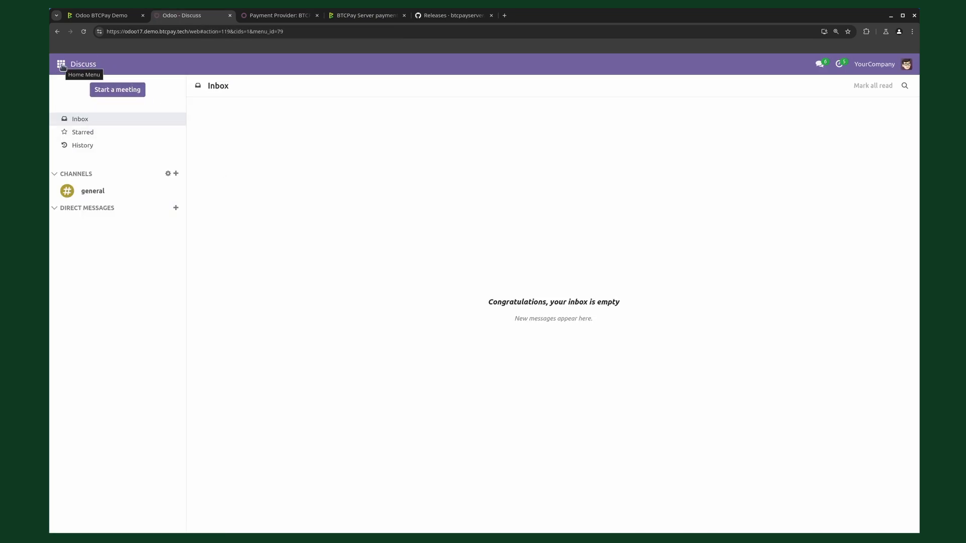
Open the BTCPay Server payments provider from the Website application's payment providers and set its state to Enabled.
click(62, 66)
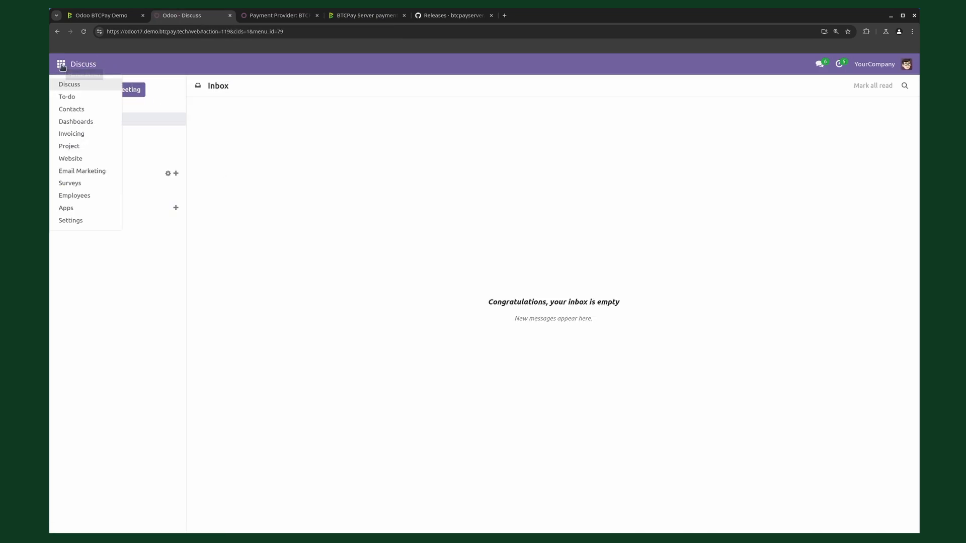
click(82, 159)
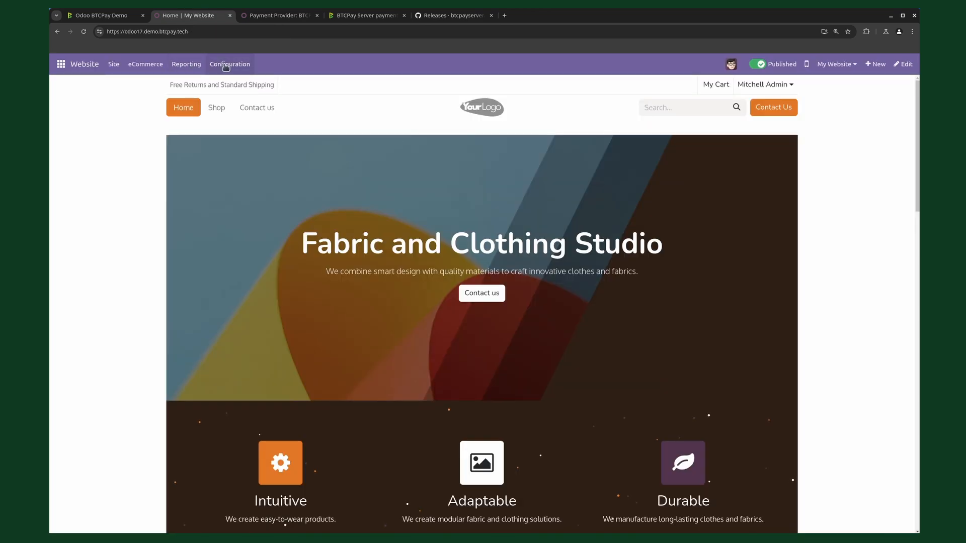
click(225, 66)
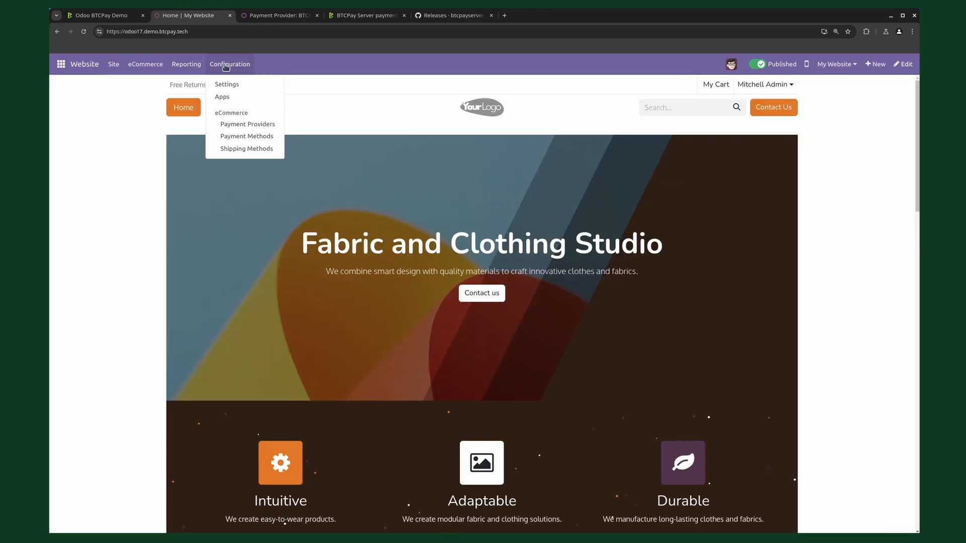
click(241, 126)
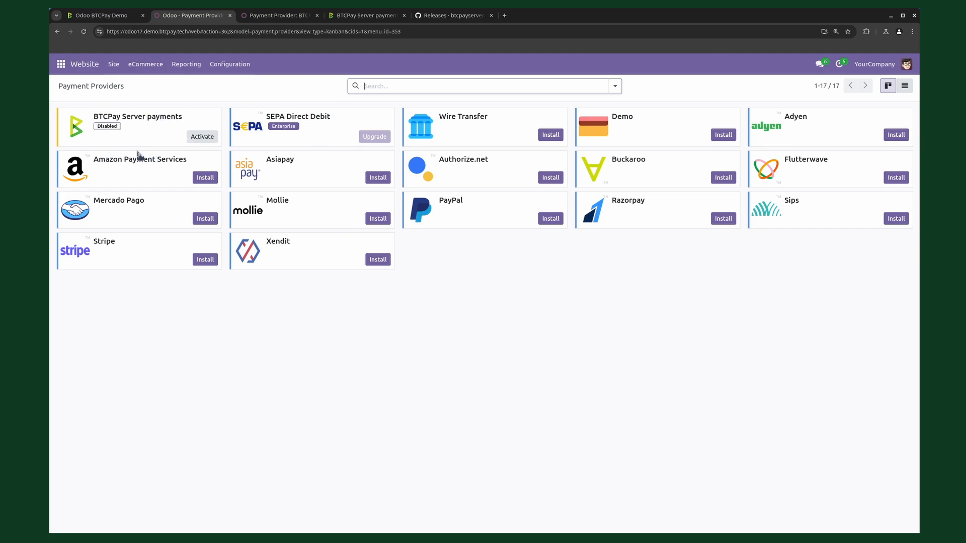
click(201, 136)
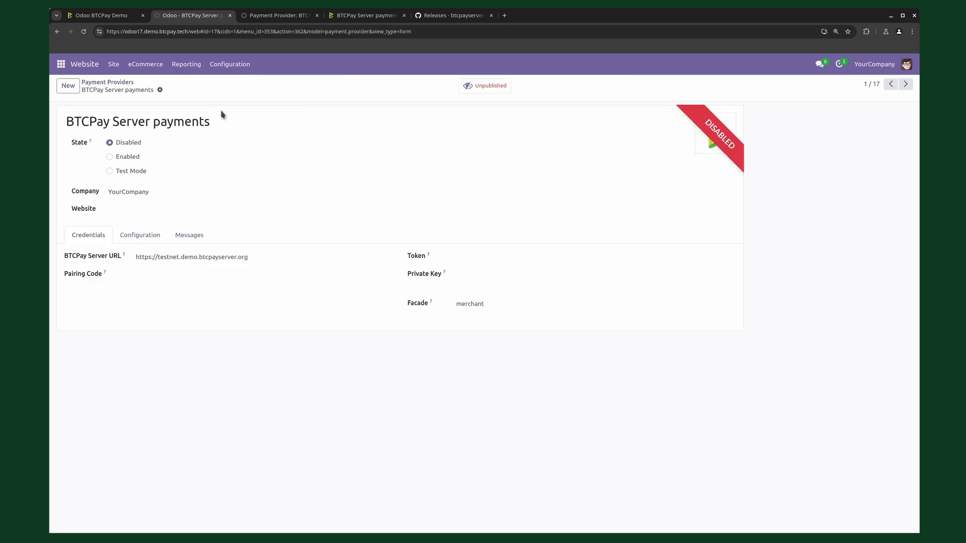
click(125, 158)
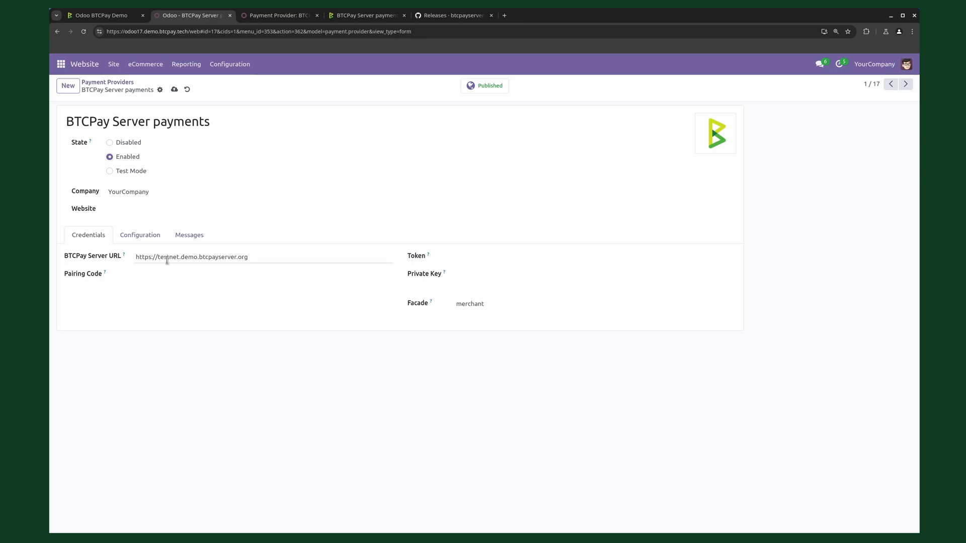
click(108, 19)
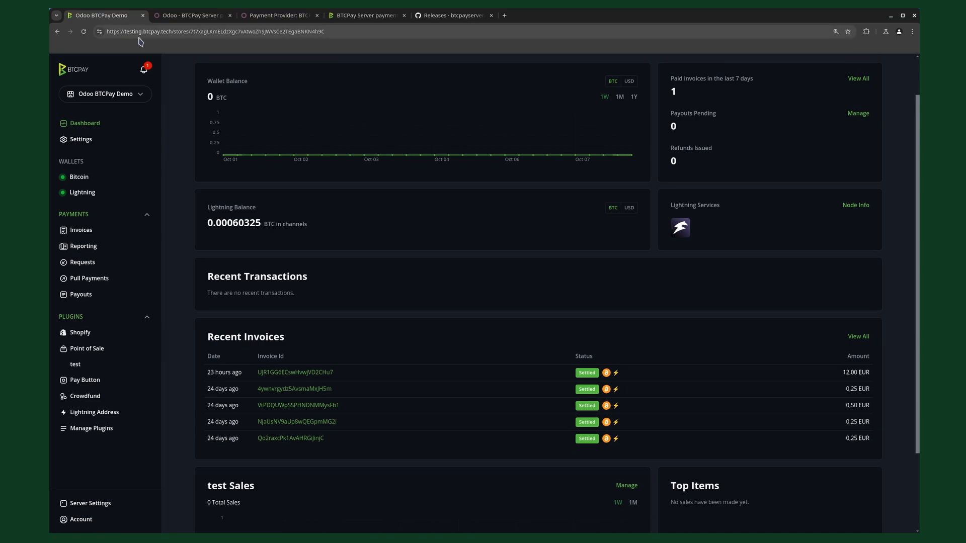
drag(173, 32, 107, 33)
key(ctrl+c)
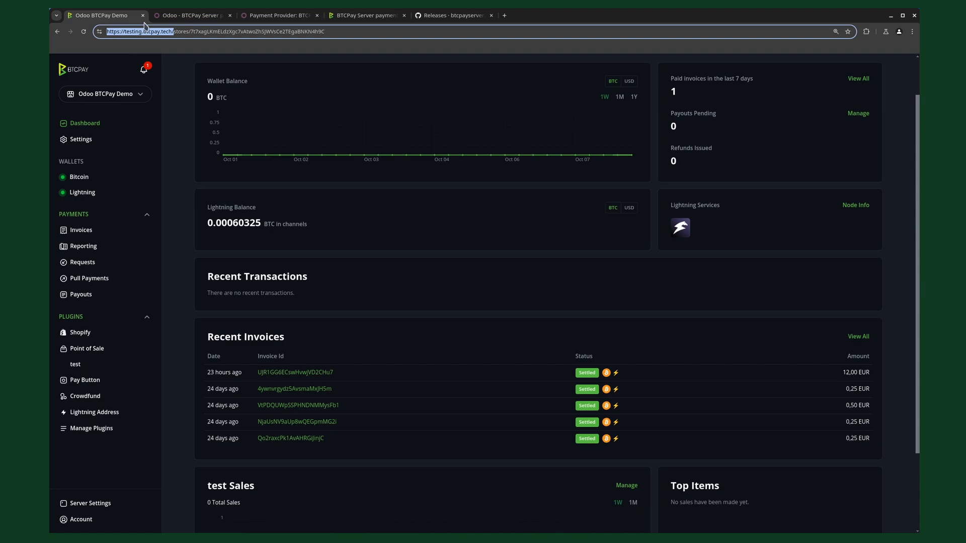
click(189, 20)
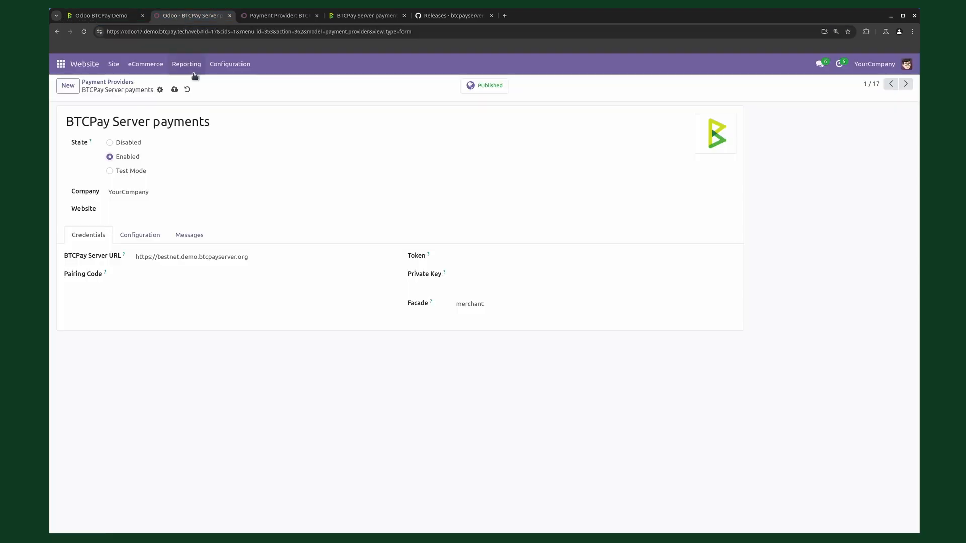
triple_click(171, 259)
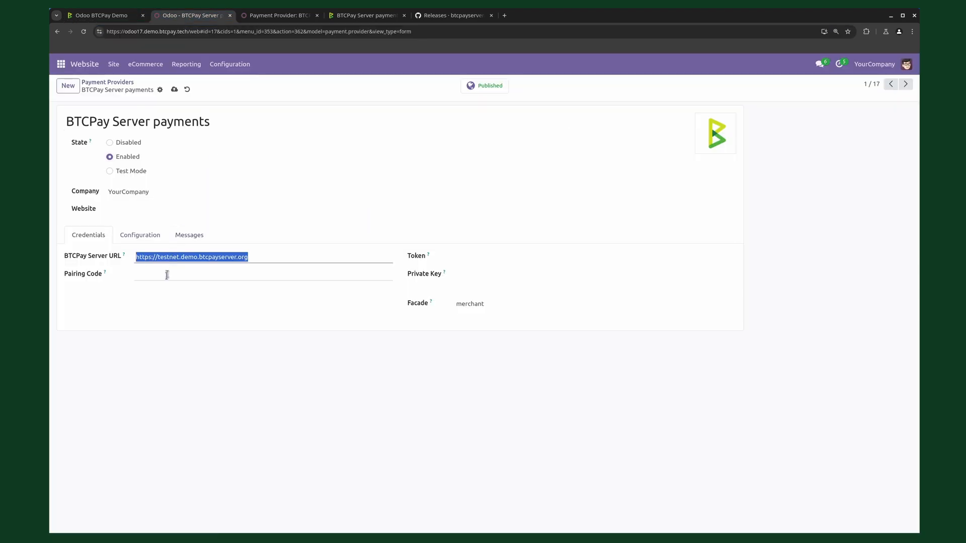
key(ctrl+v)
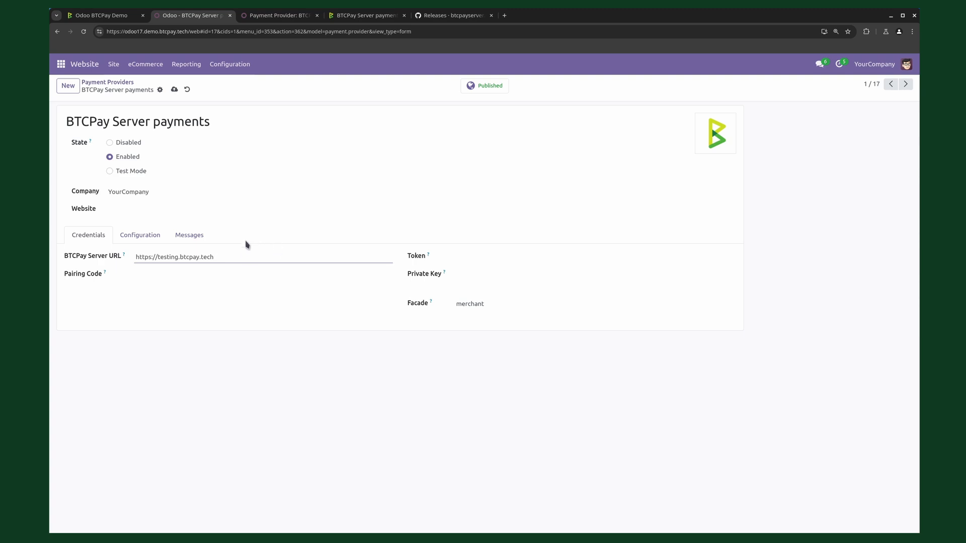
Switch to BTCPay Server, create an access token labelled odoo17 in the store's settings, and request and approve its pairing.
click(98, 280)
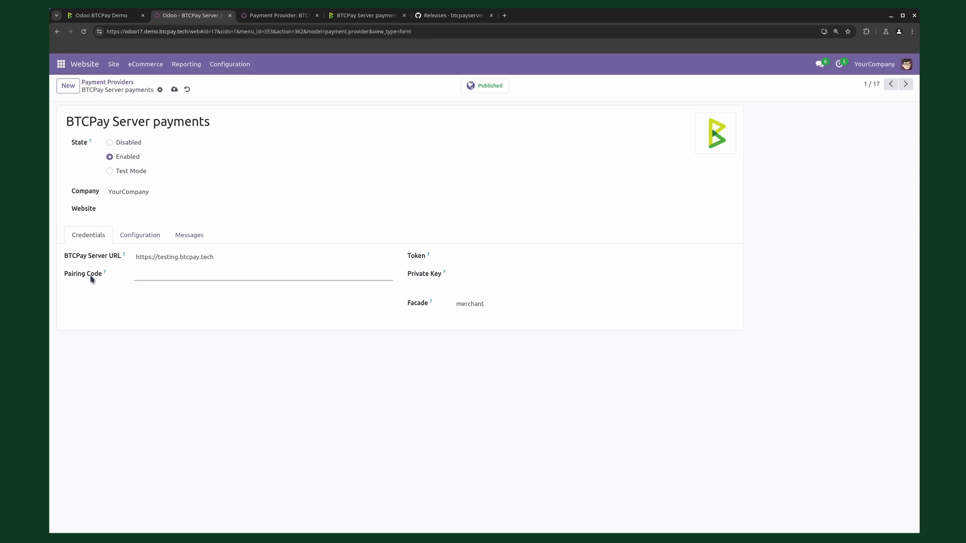
click(105, 17)
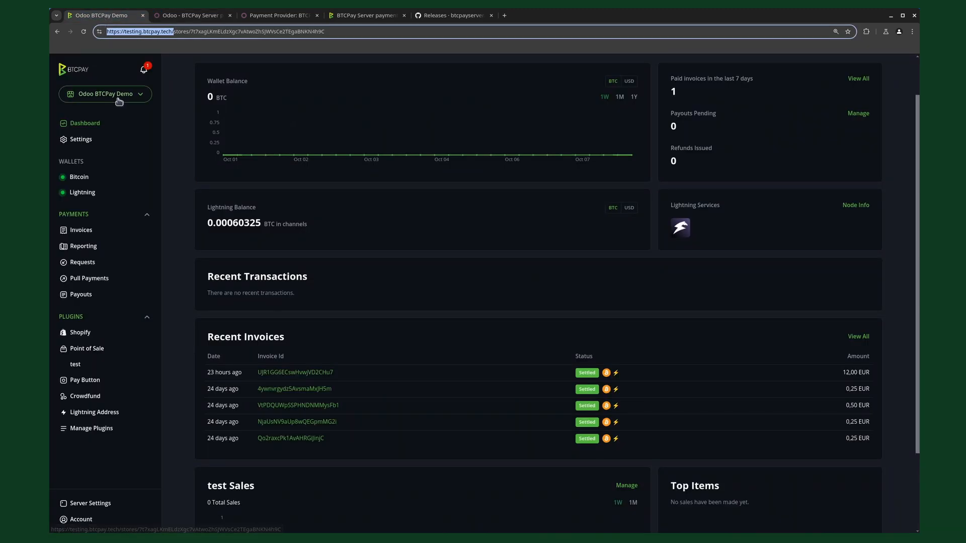
click(81, 141)
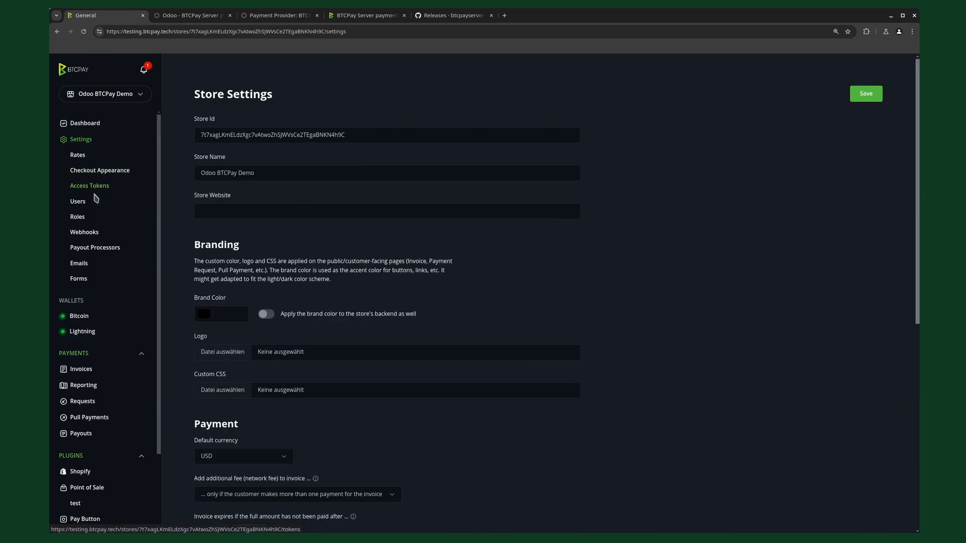
click(96, 187)
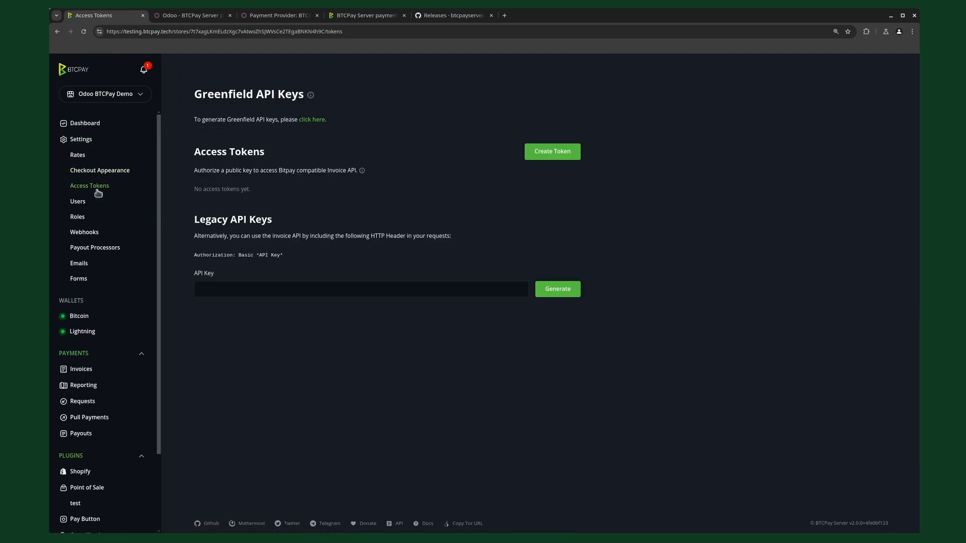
drag(215, 150, 281, 156)
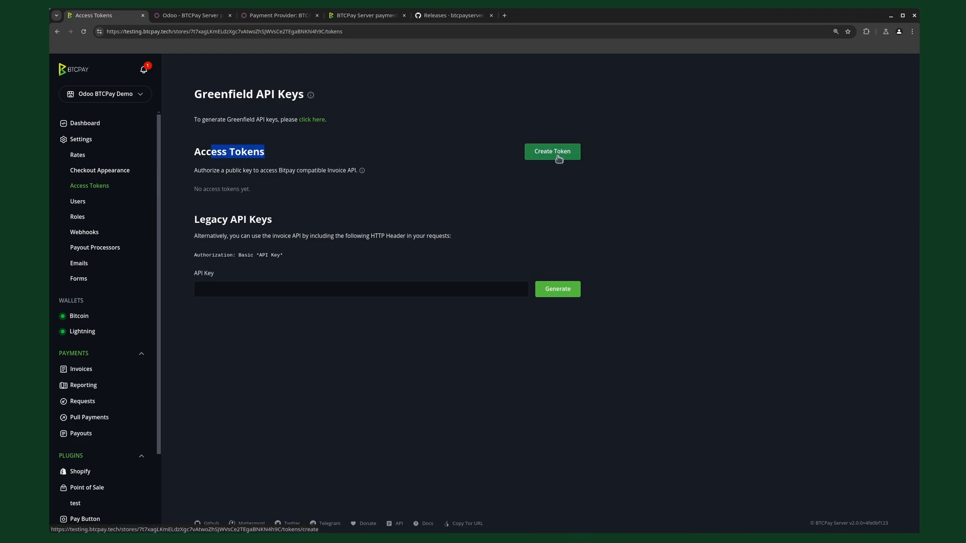
click(327, 150)
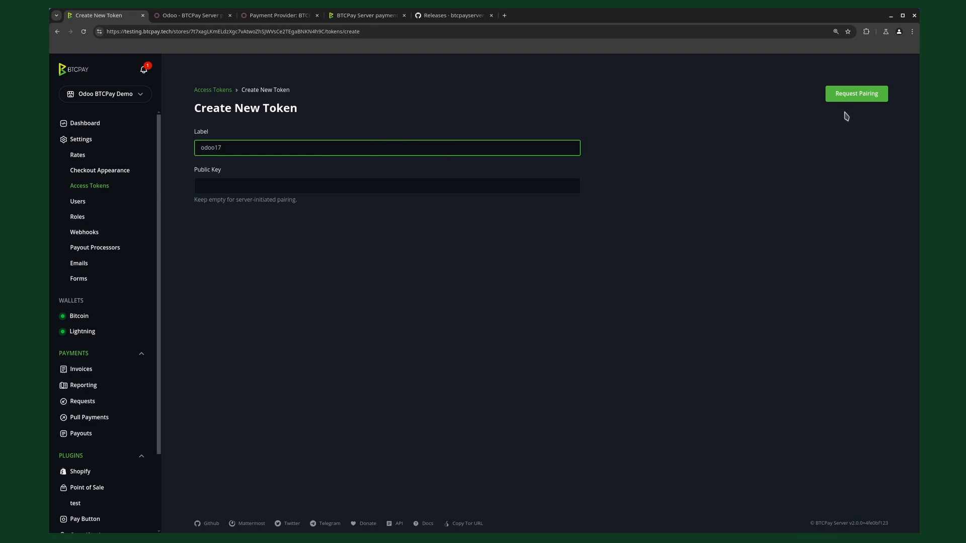
click(851, 97)
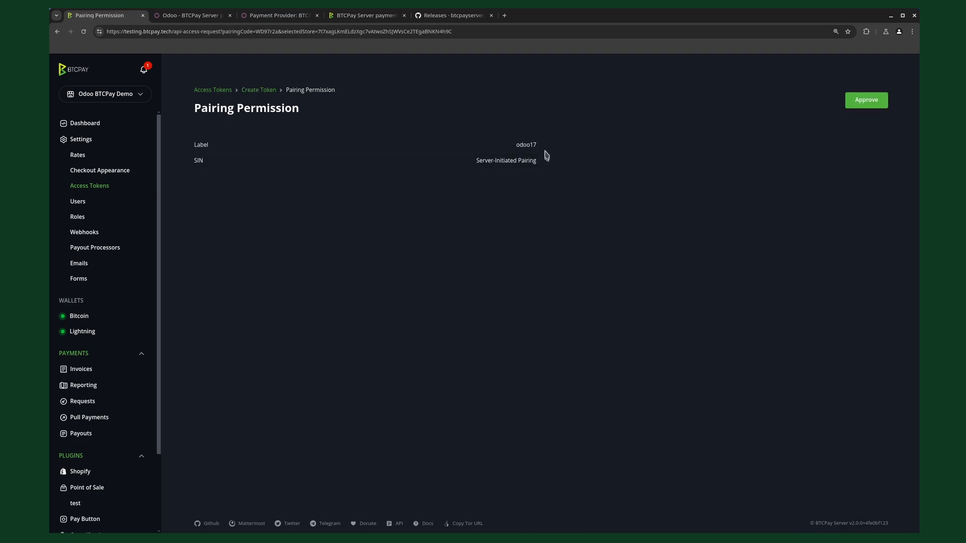
click(867, 101)
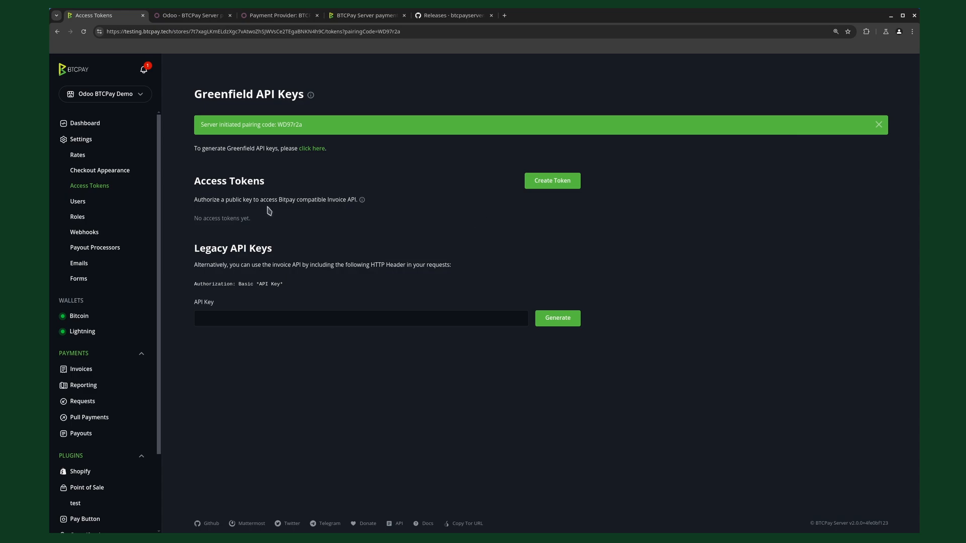
Copy the server-initiated pairing code and paste it into the Pairing Code field of the Odoo BTCPay Server payments provider.
triple_click(289, 126)
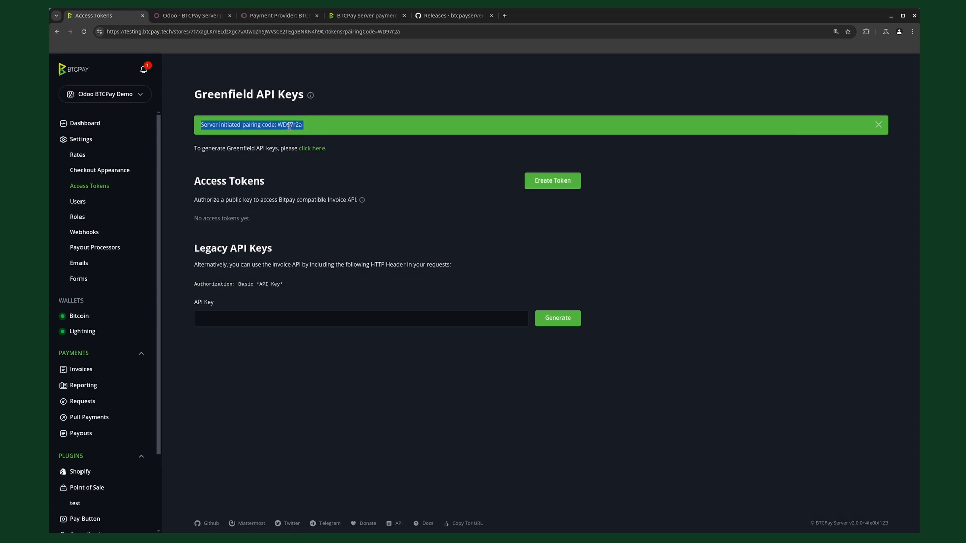
double_click(289, 126)
key(ctrl+c)
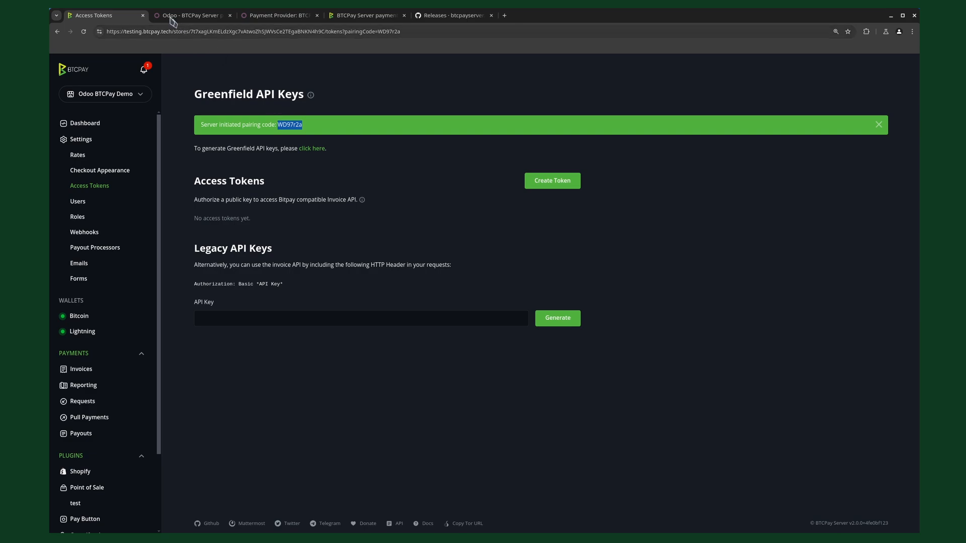
click(193, 16)
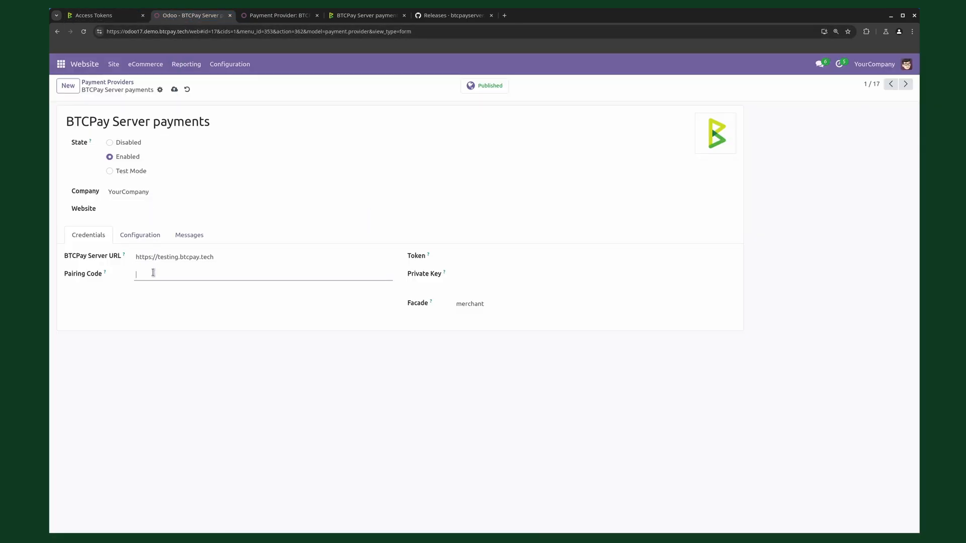
key(ctrl+v)
key(Tab)
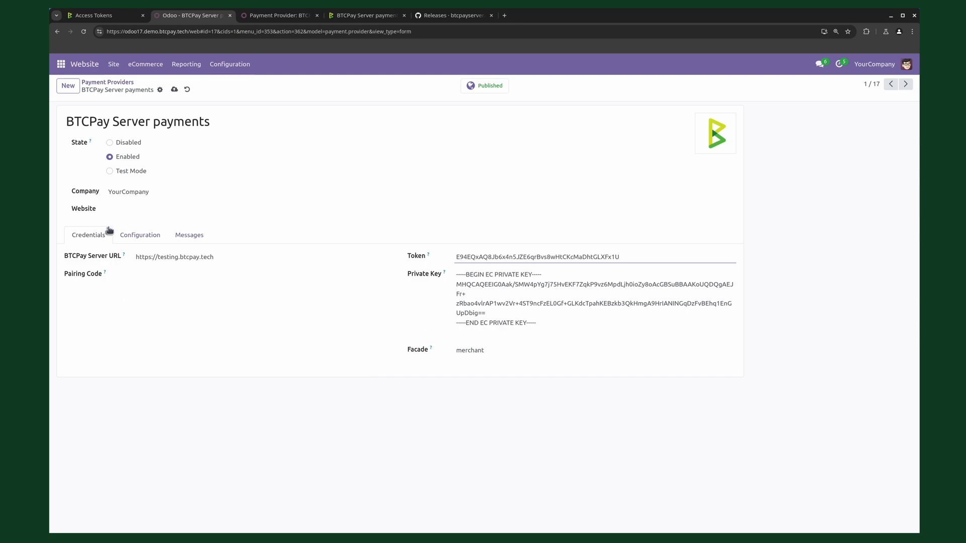
Save the BTCPay Server payments provider after viewing its configuration, and open the Website application's list of payment methods.
click(141, 237)
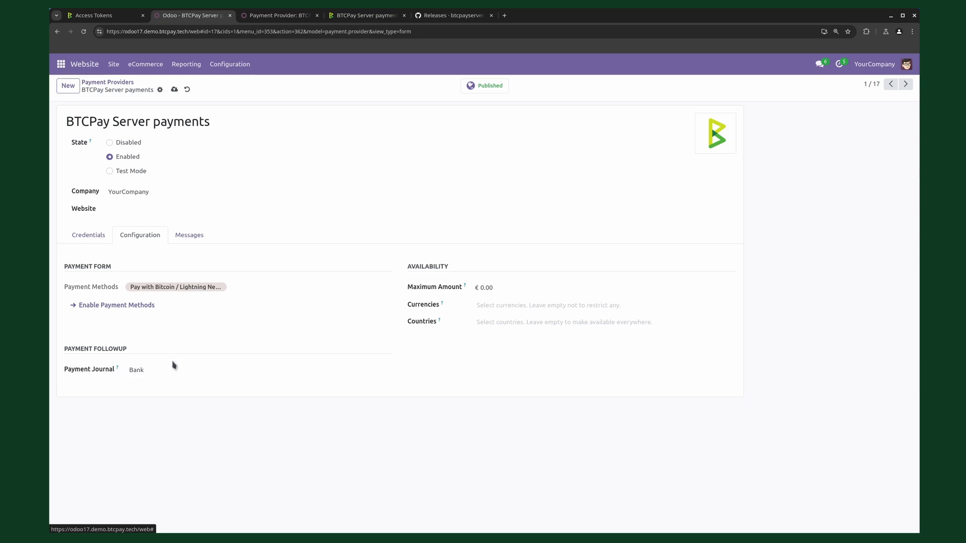
click(174, 90)
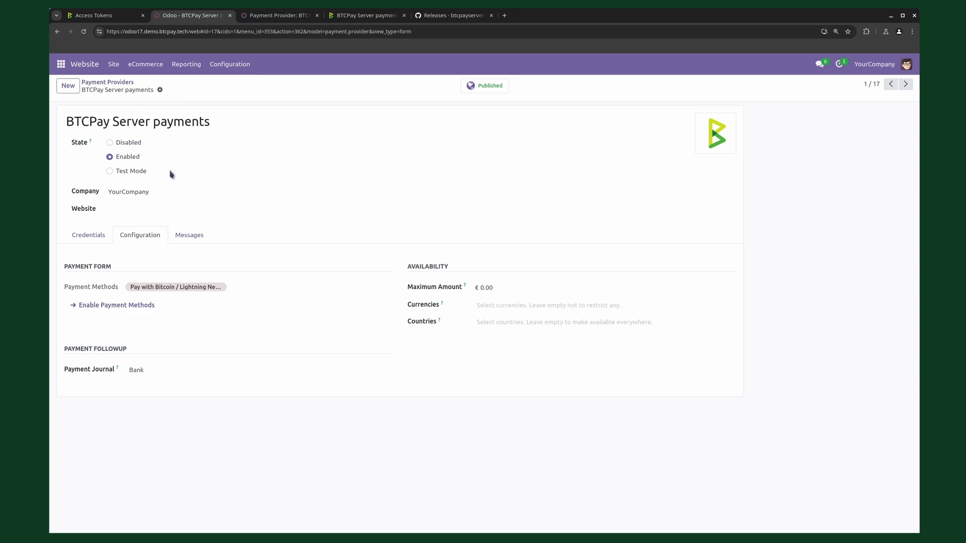
click(240, 67)
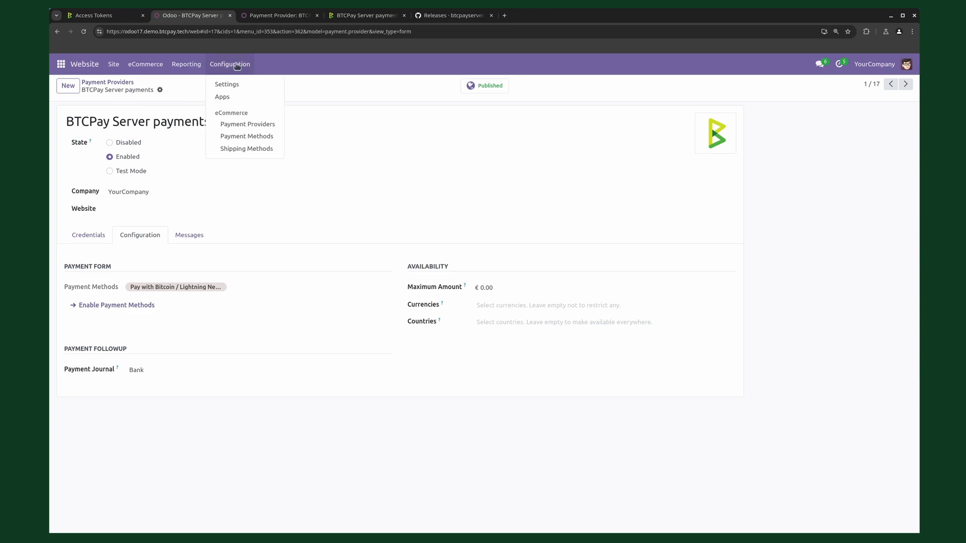
click(248, 139)
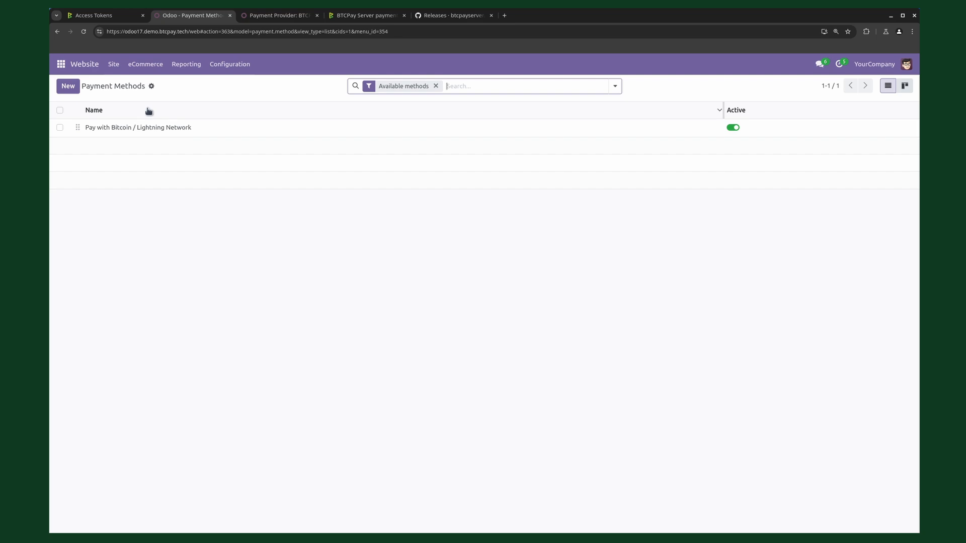
Go to the website's homepage and open the Shop page with the product catalogue.
click(119, 66)
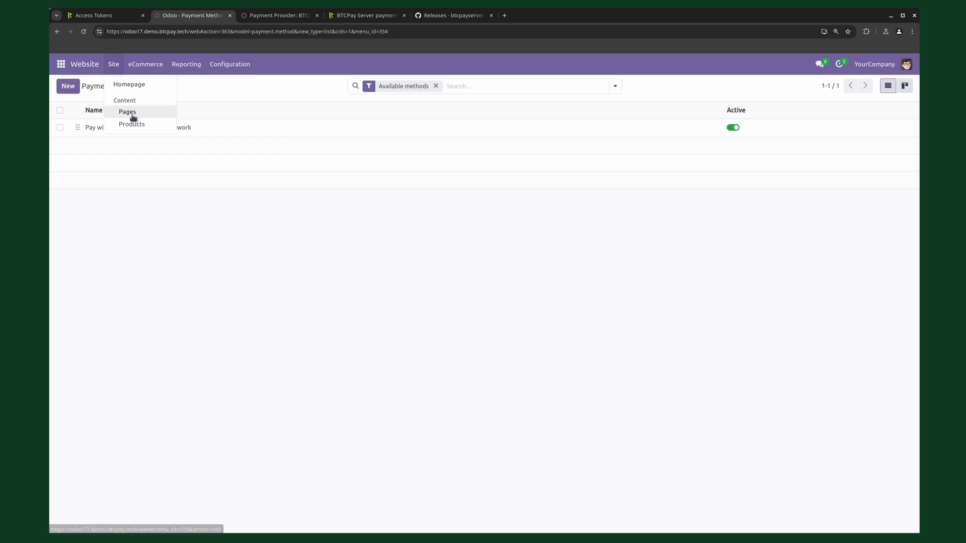
click(133, 85)
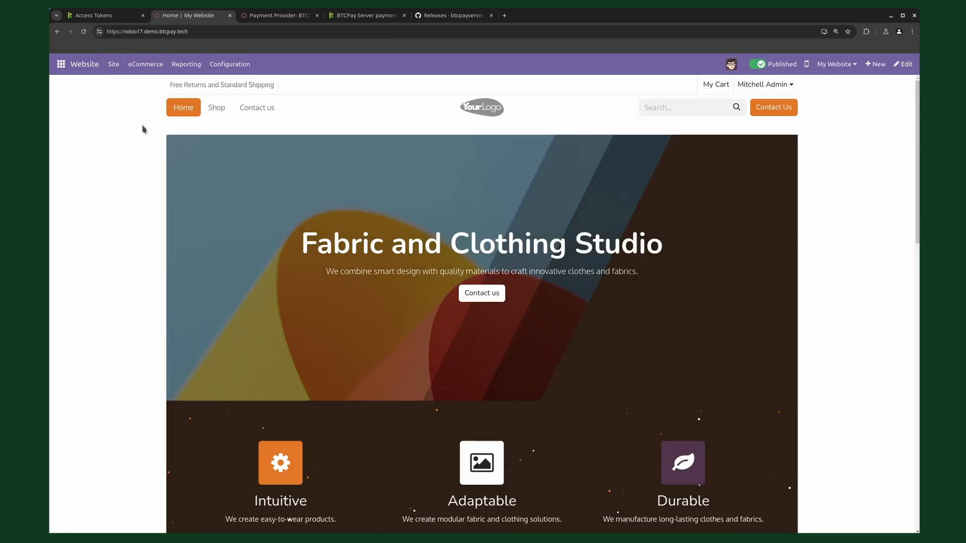
click(217, 112)
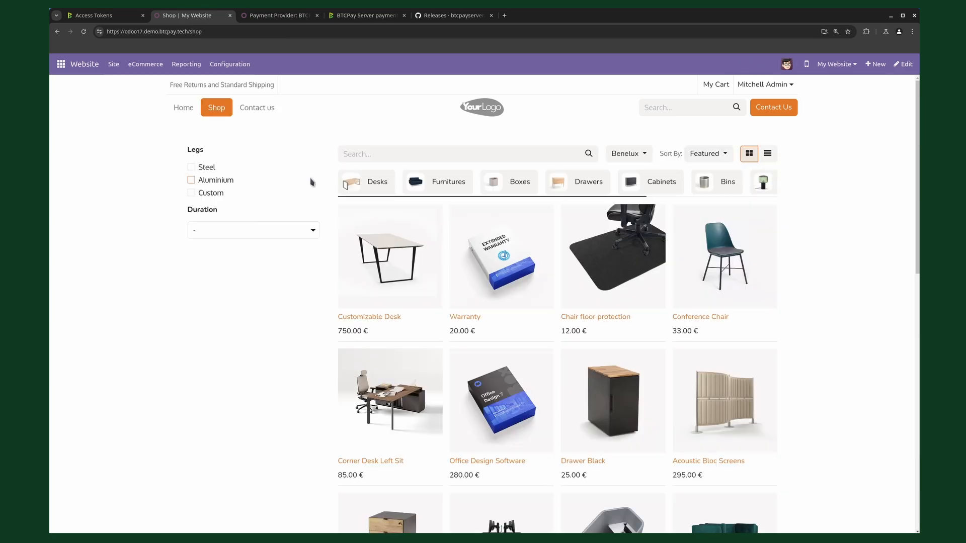
Add one Chair floor protection product to the shopping cart and proceed from the cart to checkout.
click(606, 318)
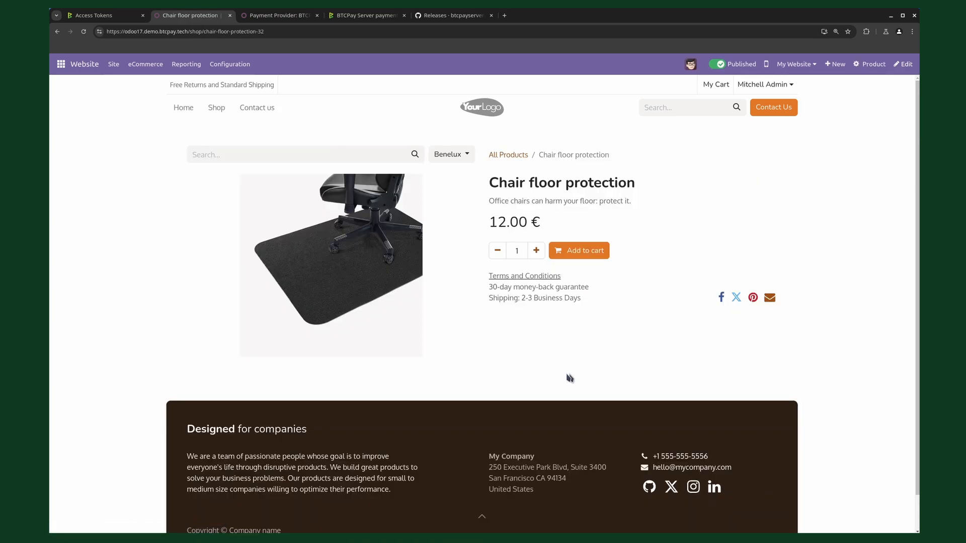
click(588, 251)
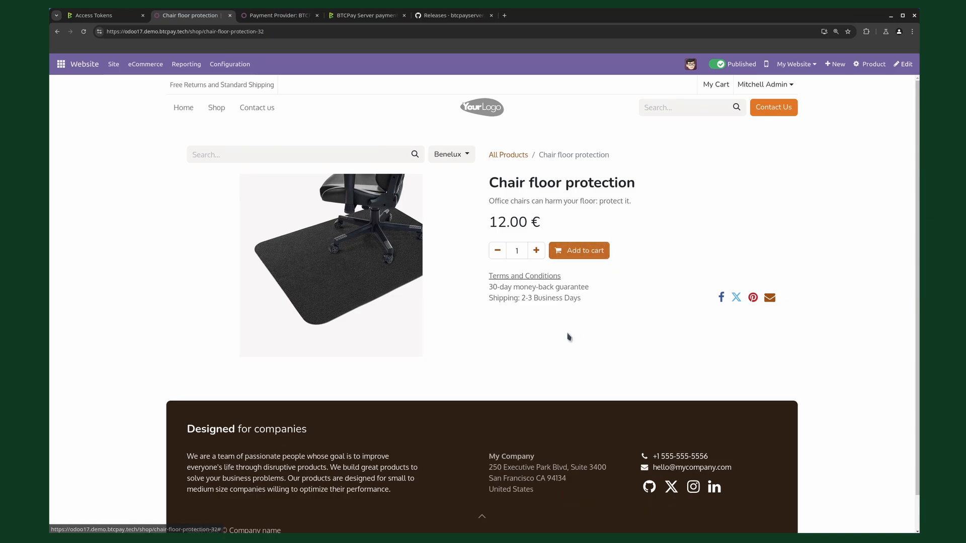
click(697, 193)
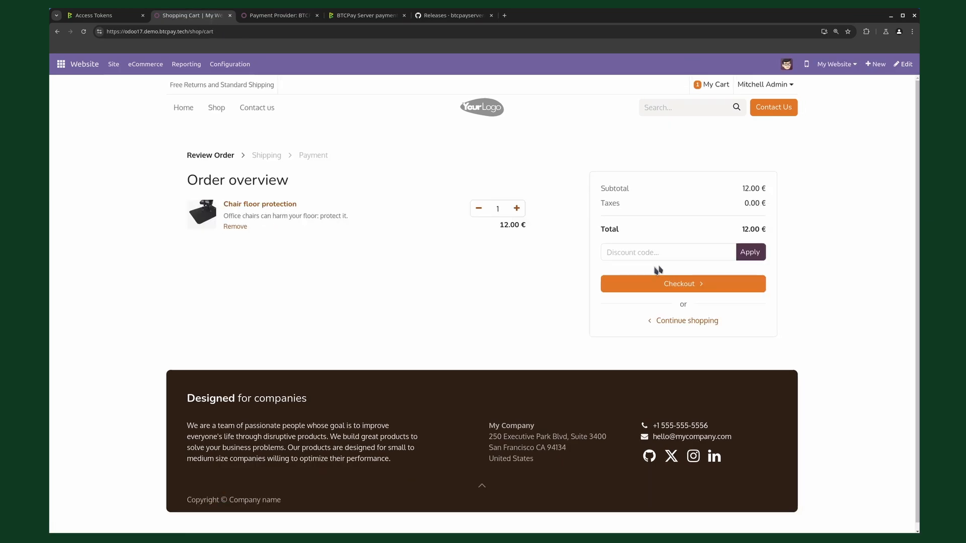
click(724, 284)
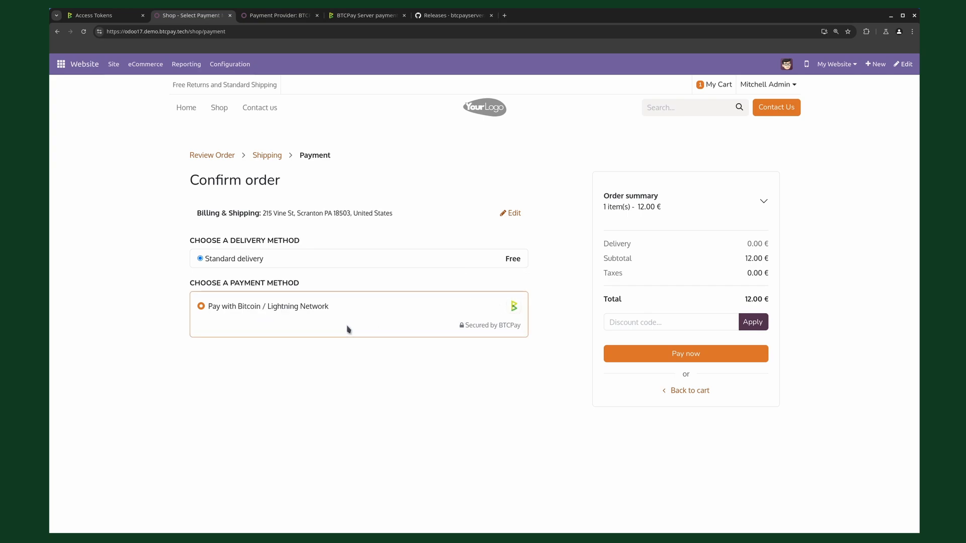
Pay the order with Bitcoin / Lightning Network, using the Lightning option on the BTCPay invoice, and return to the Odoo shop.
click(663, 354)
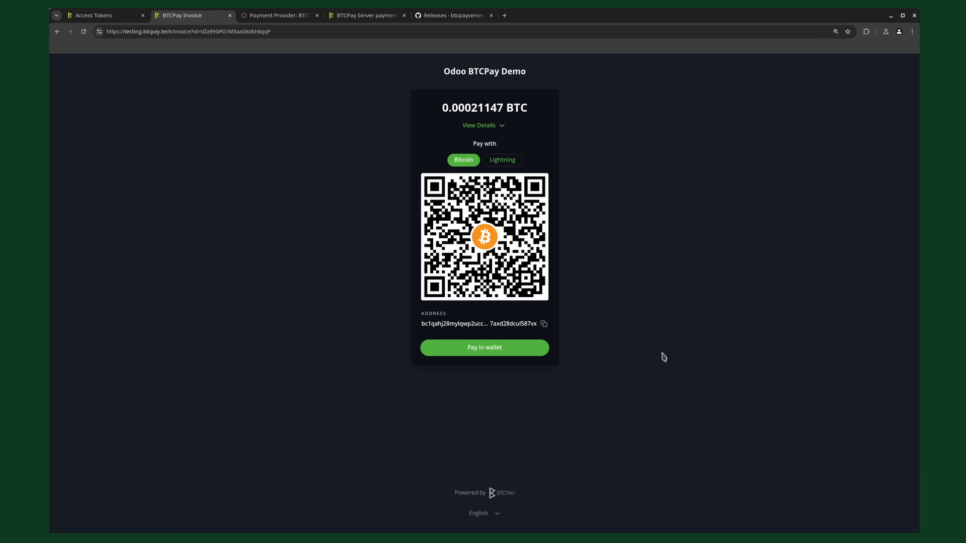
click(514, 159)
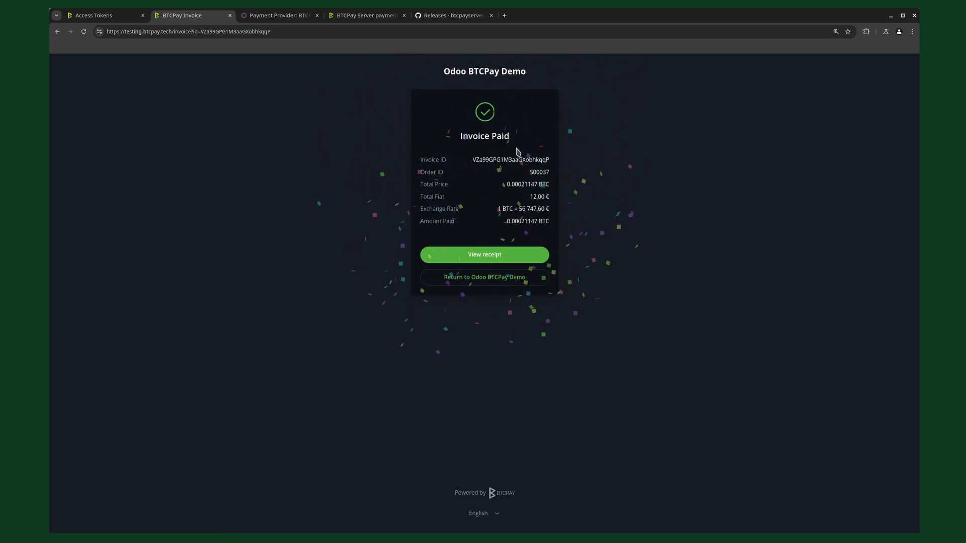
click(479, 279)
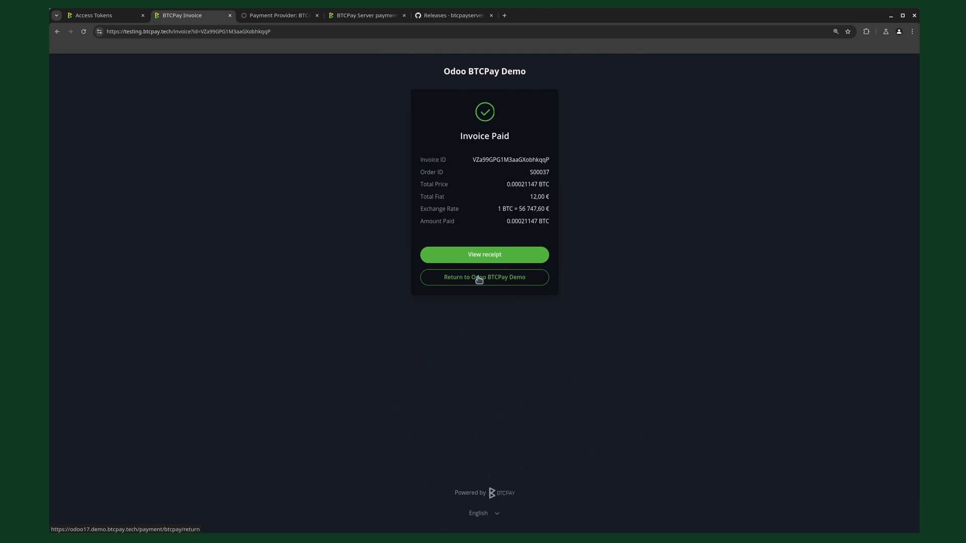